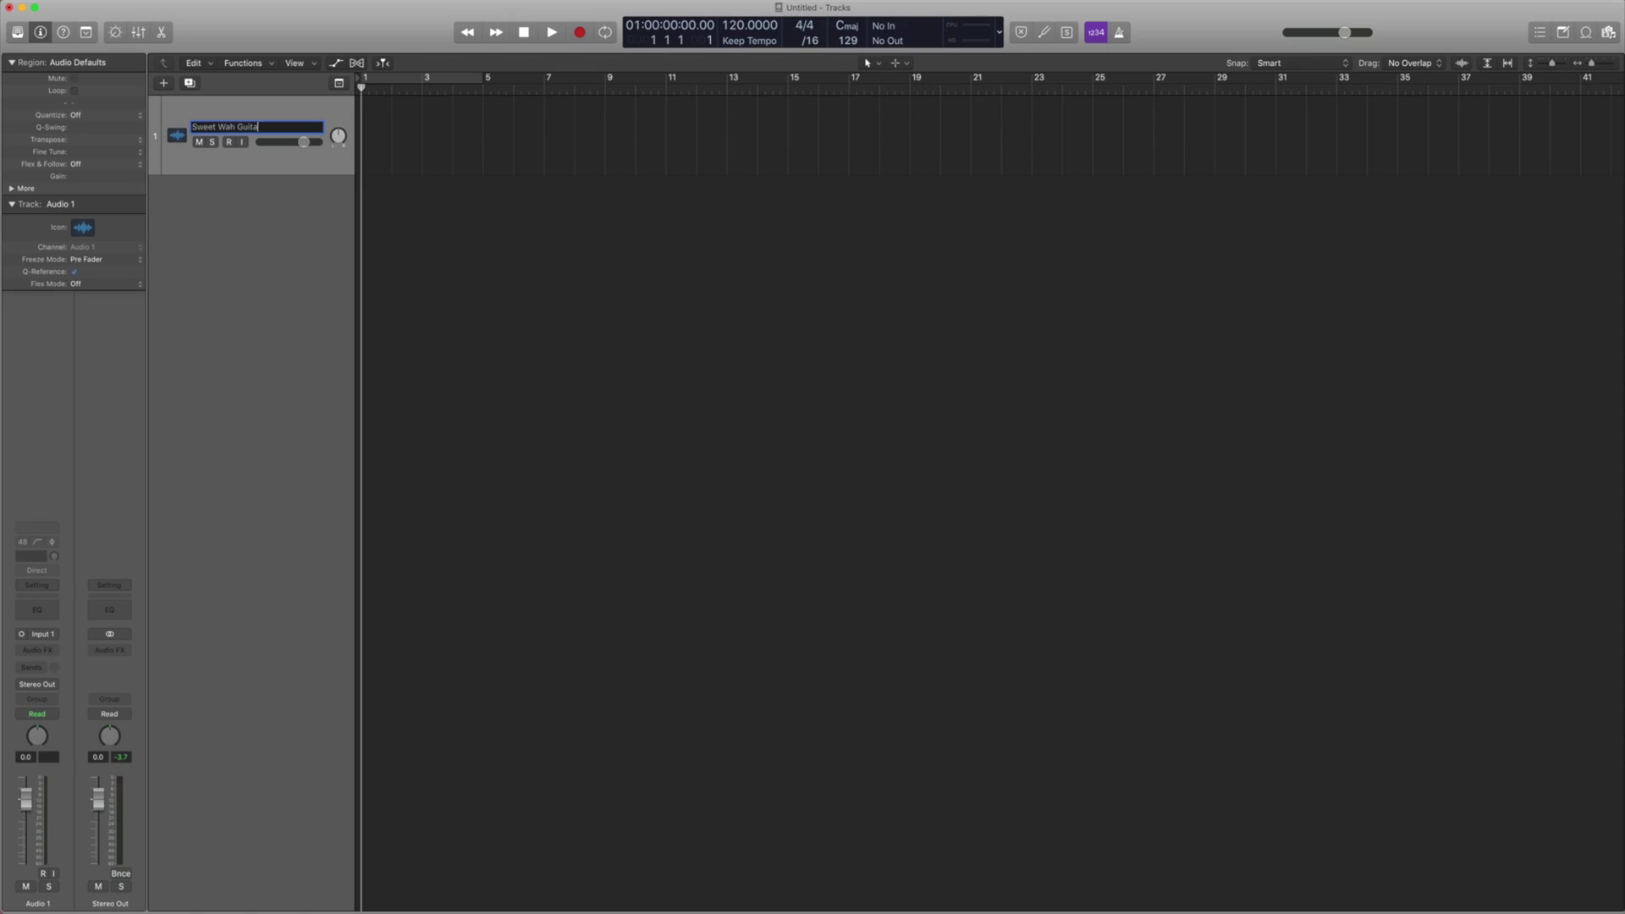
Step: Name the audio track "Sweet Wah Guitar" and arm it for recording
{"action": "key", "text": "Return"}
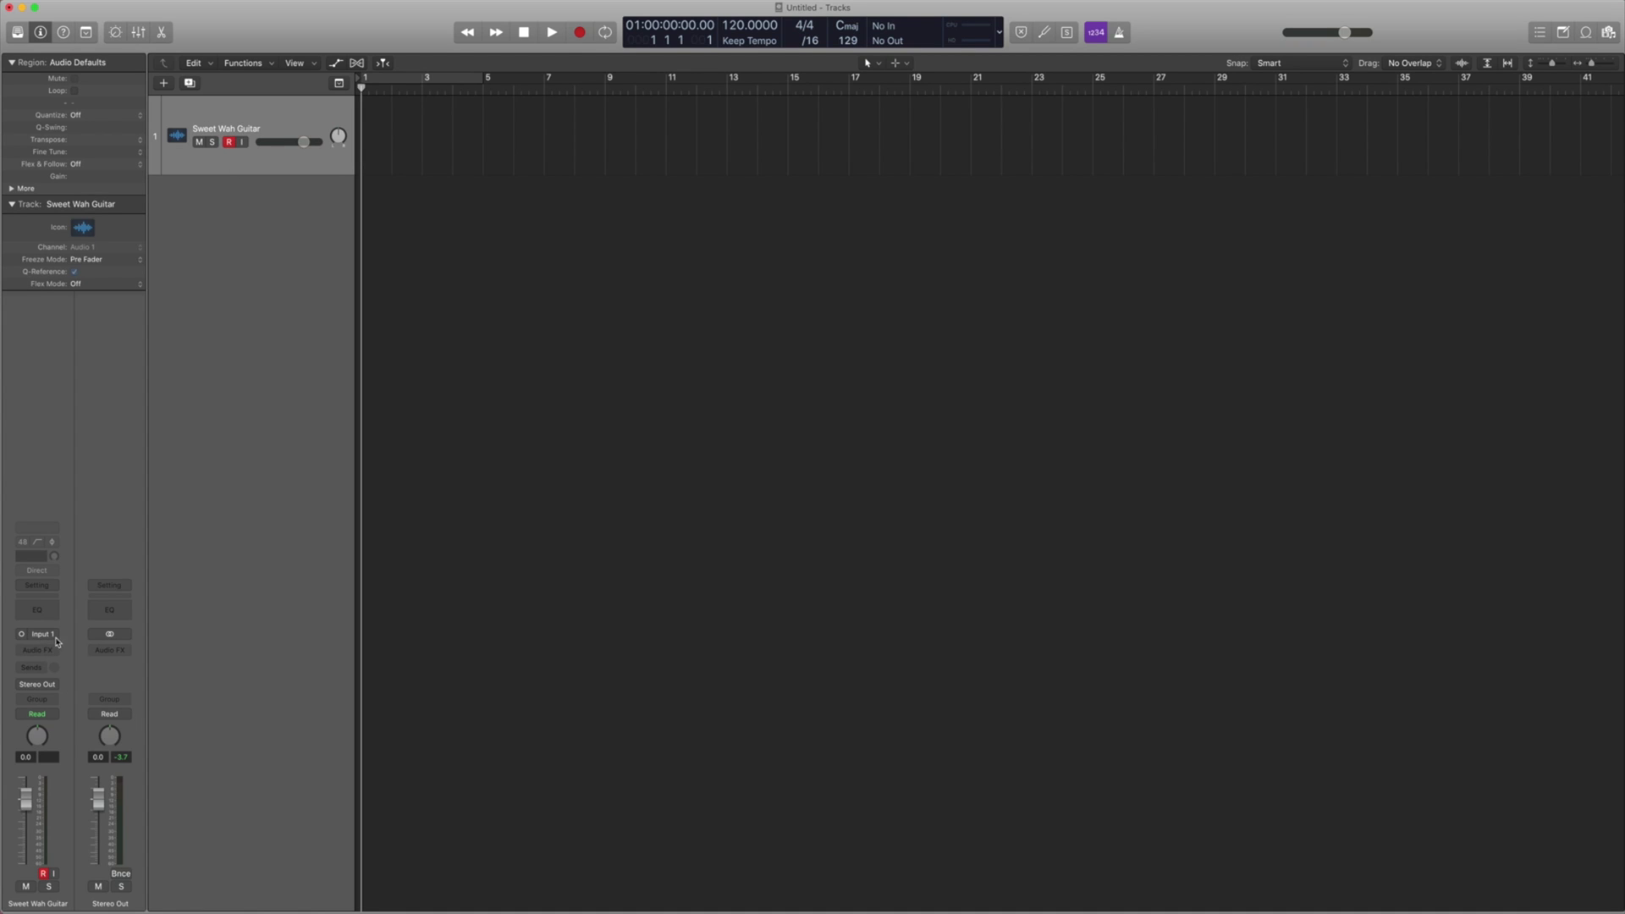
{"action": "key", "text": "alt+r"}
Step: Insert the IK Multimedia AmpliTube 5 Audio Unit as a Mono->Stereo effect on the Sweet Wah Guitar track
{"action": "left_click", "coordinate": [55, 653]}
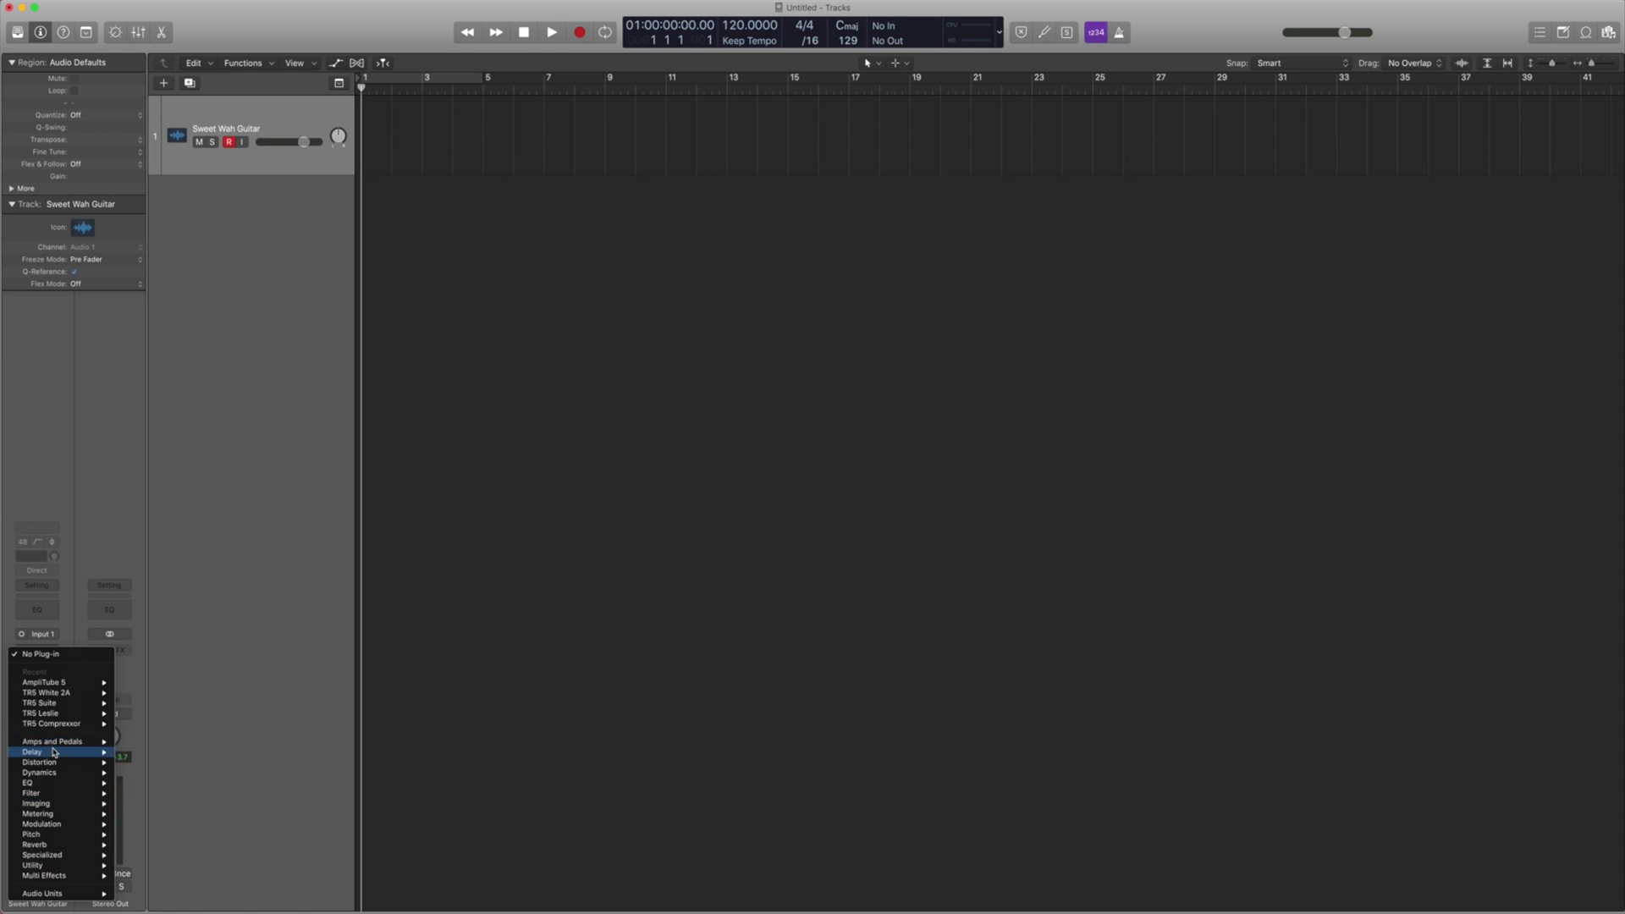
{"action": "mouse_move", "coordinate": [53, 896]}
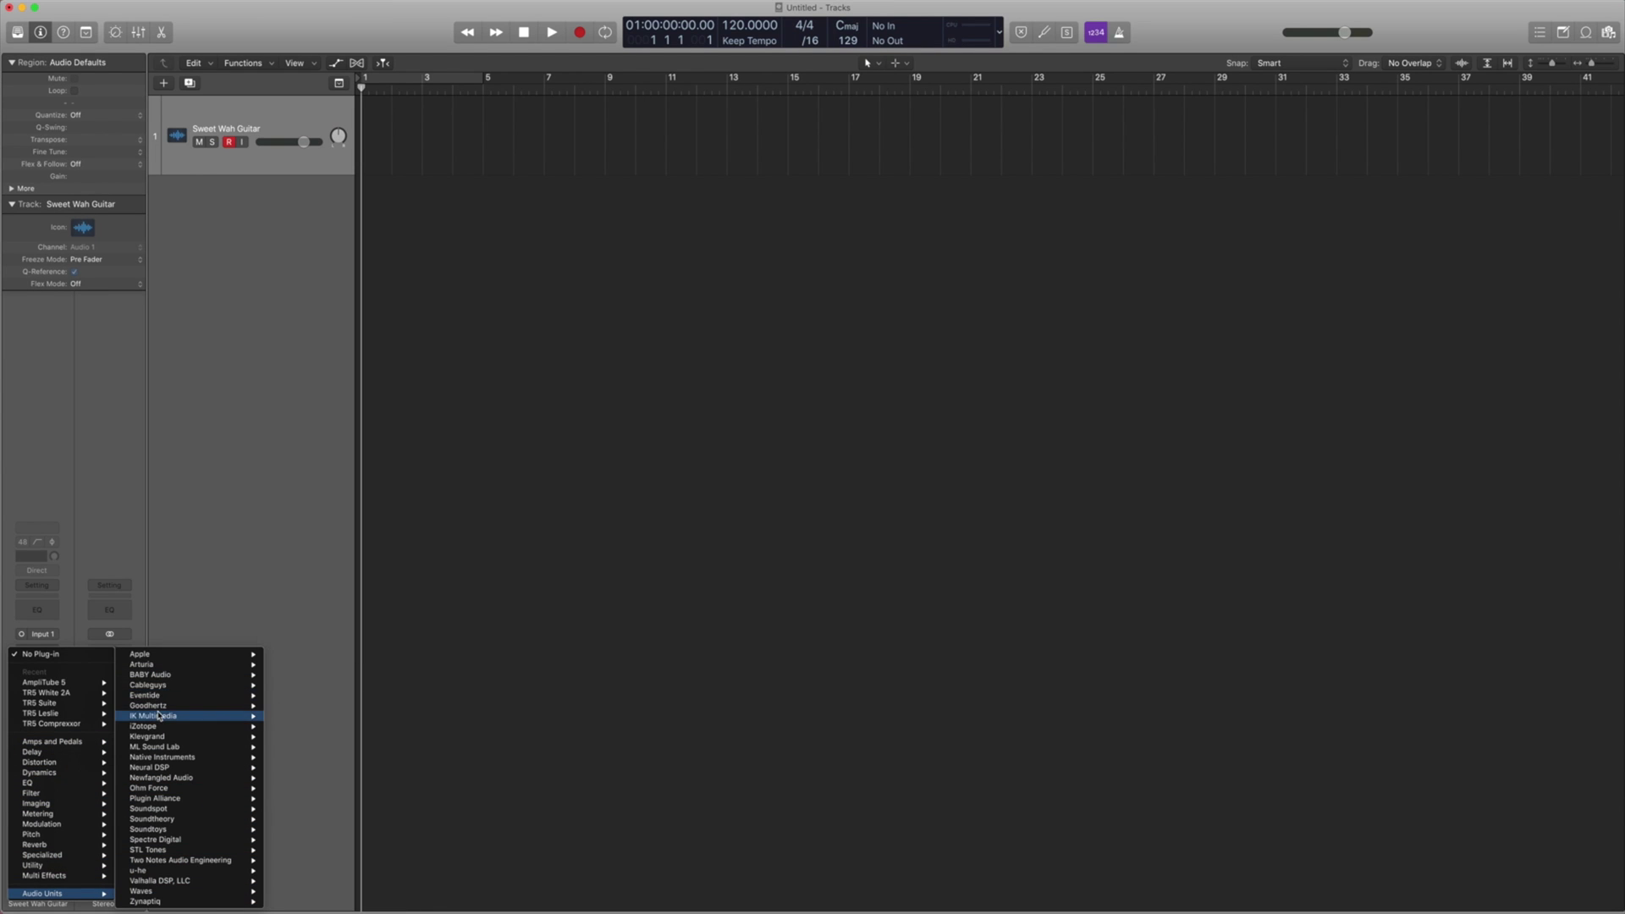
{"action": "mouse_move", "coordinate": [193, 717]}
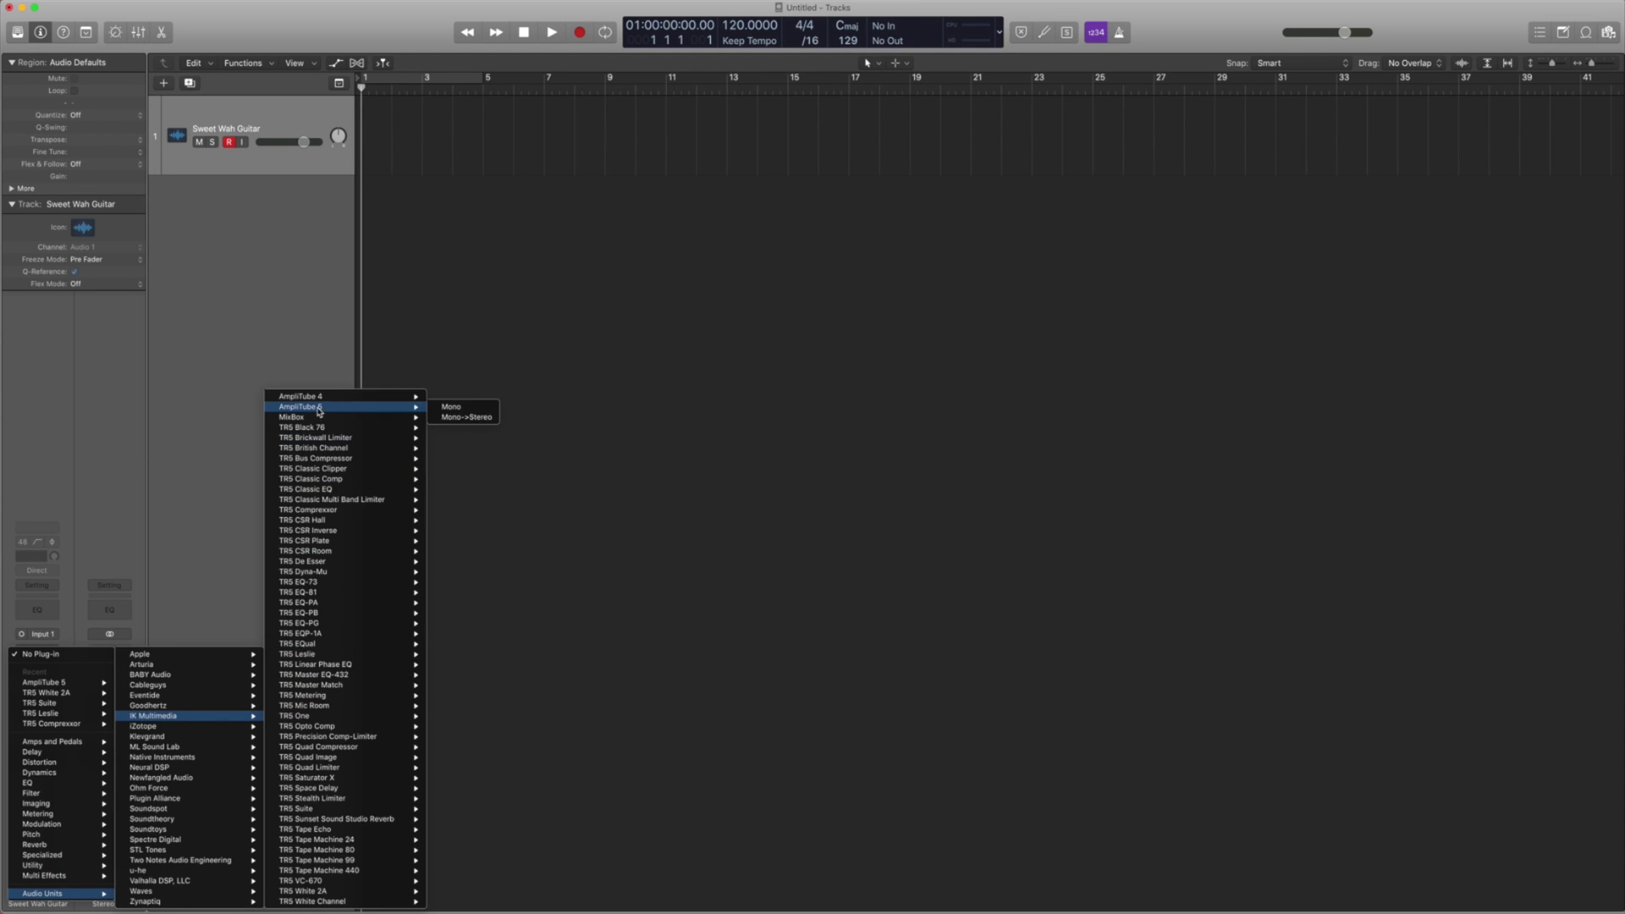
{"action": "mouse_move", "coordinate": [342, 411]}
{"action": "left_click", "coordinate": [444, 418]}
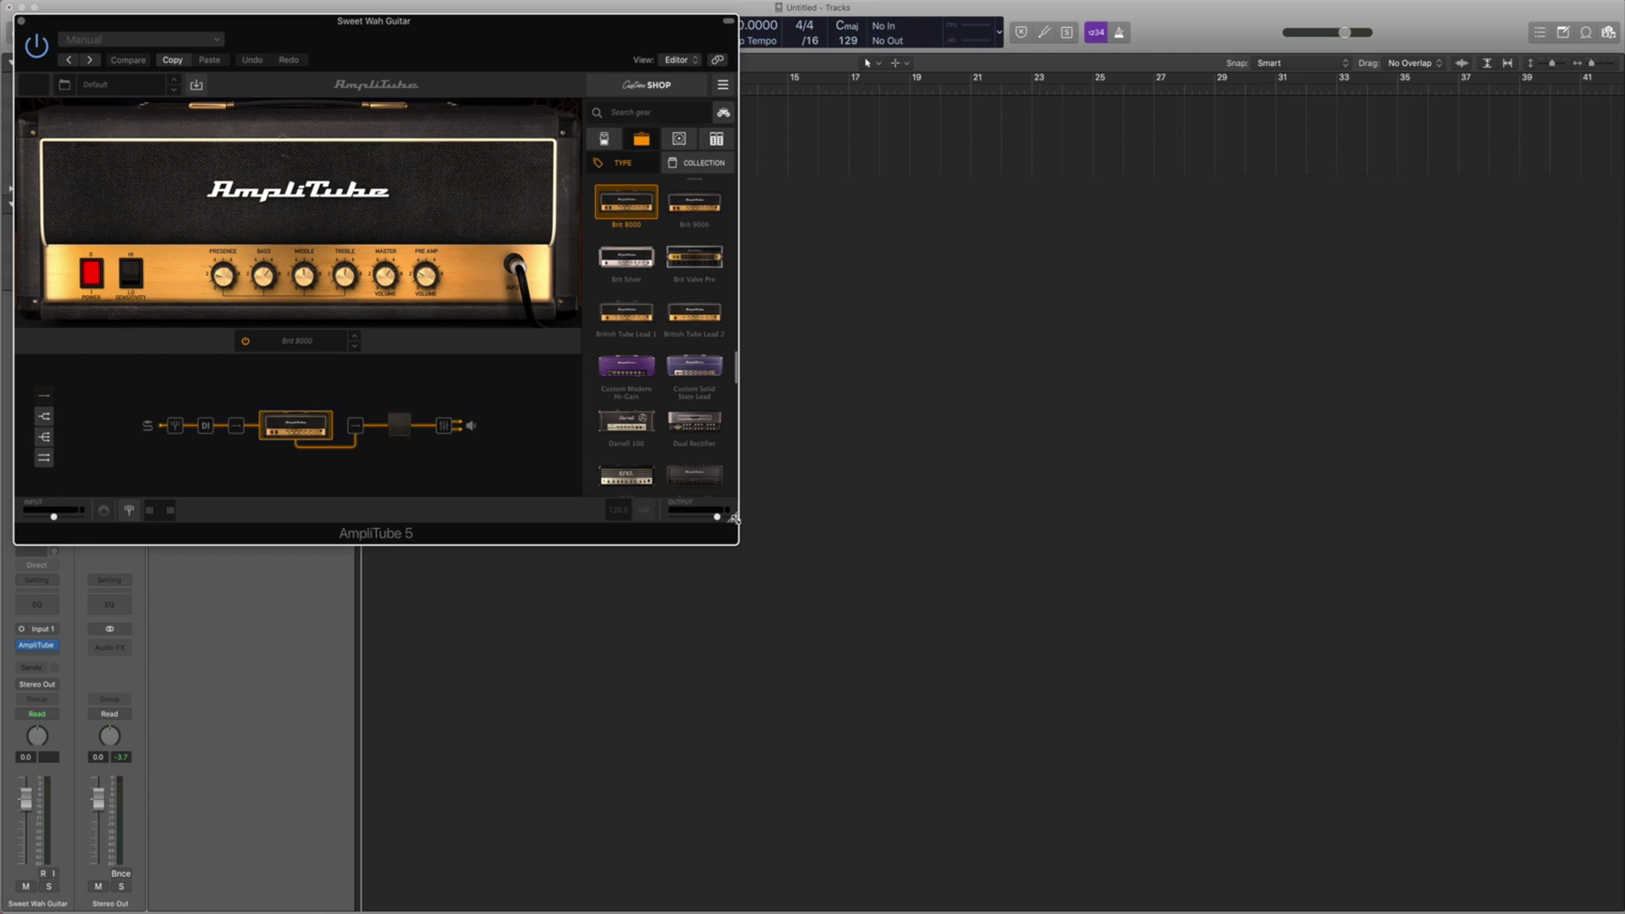
Step: Enlarge the AmpliTube 5 plug-in window and reposition it so the track's channel strip remains uncovered
{"action": "left_click_drag", "start_coordinate": [735, 518], "coordinate": [1219, 881]}
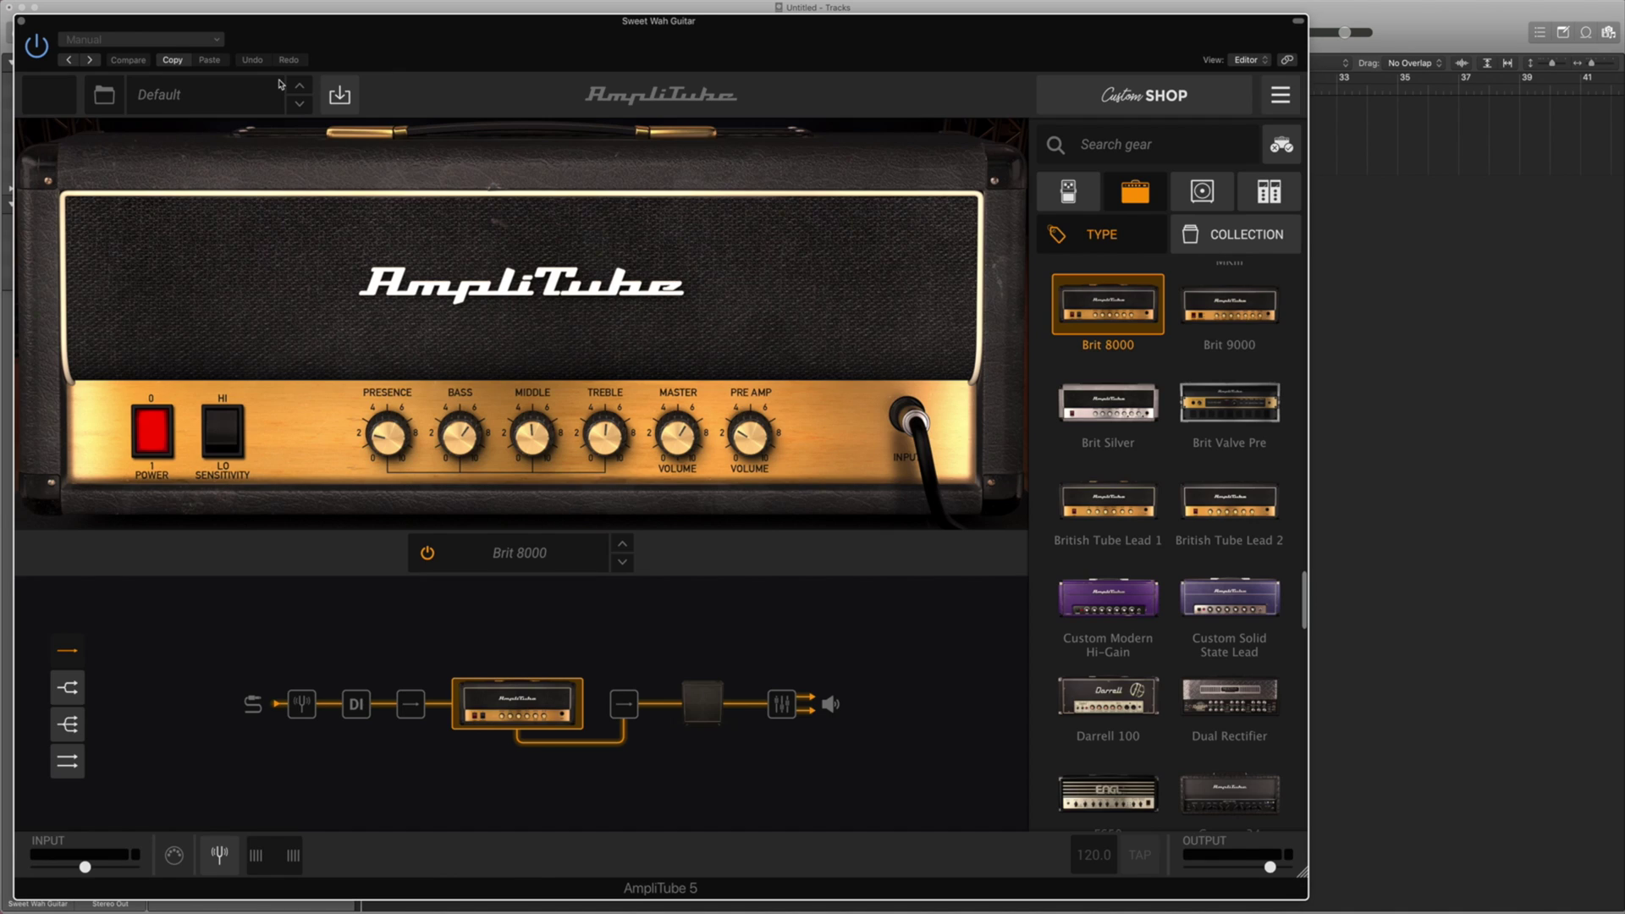
{"action": "left_click_drag", "start_coordinate": [304, 45], "coordinate": [485, 44]}
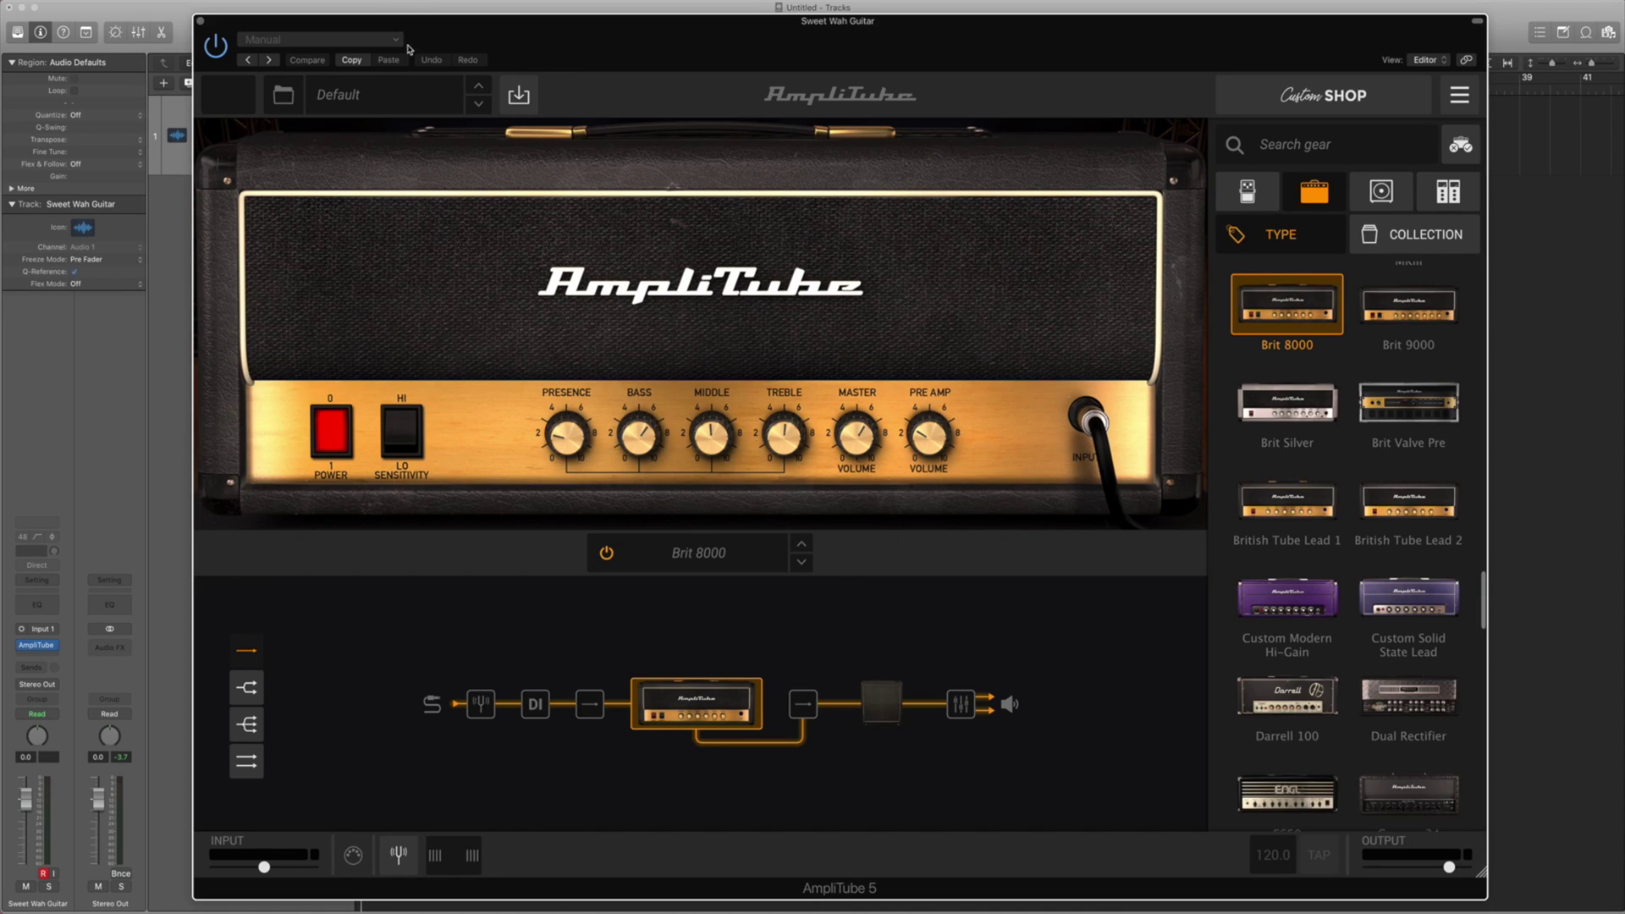
{"action": "left_click_drag", "start_coordinate": [441, 40], "coordinate": [551, 42]}
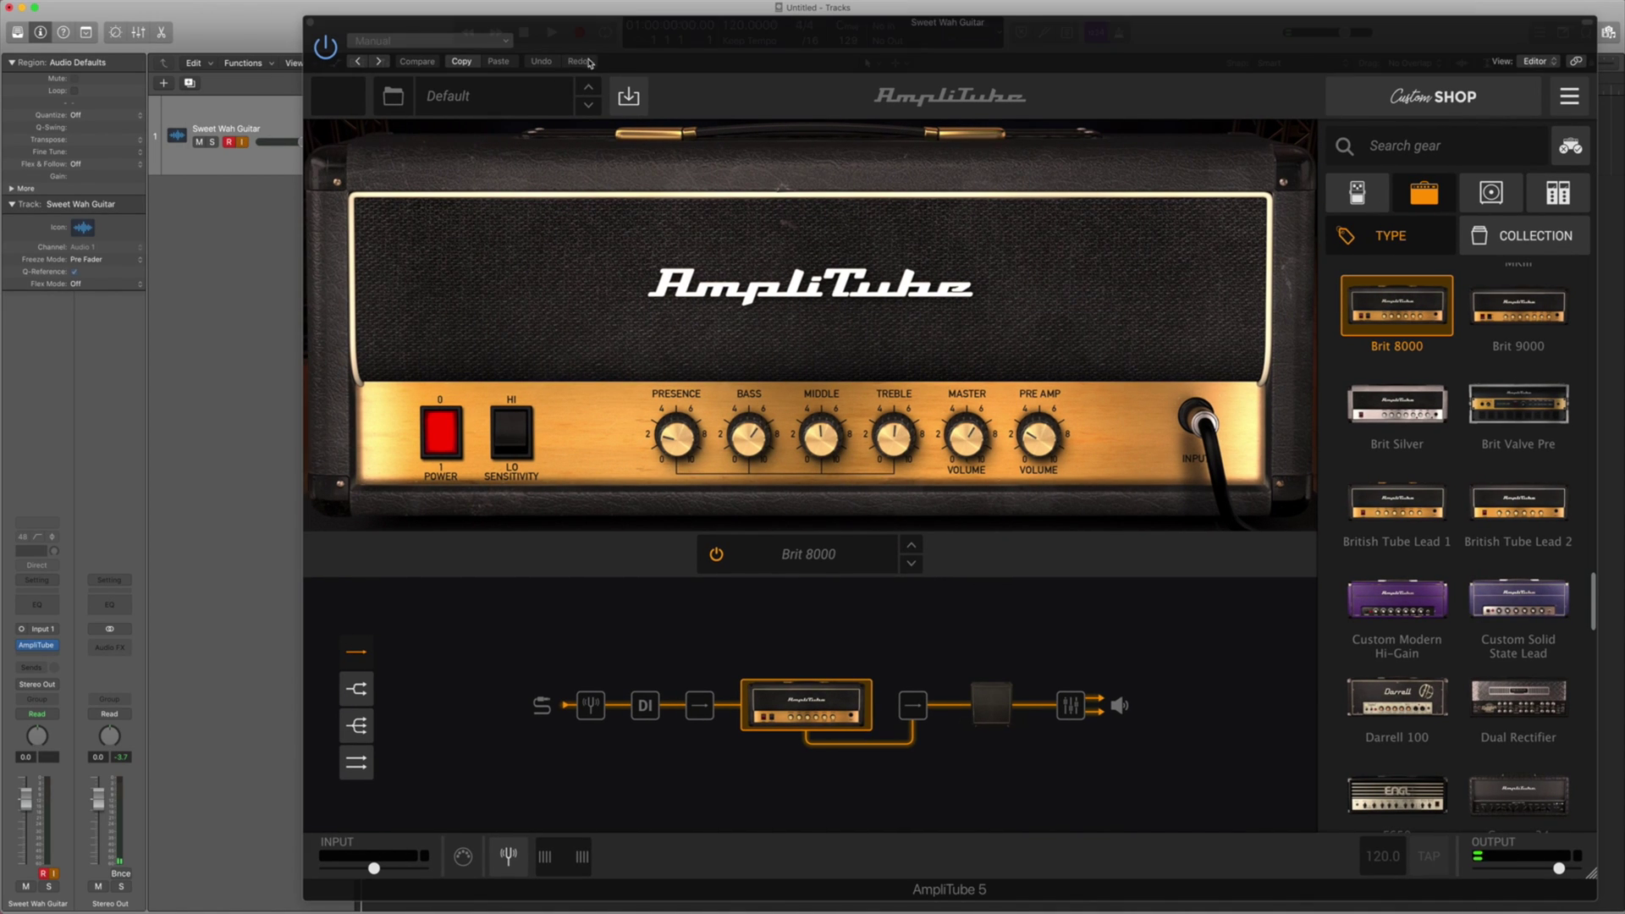
{"action": "left_click_drag", "start_coordinate": [654, 35], "coordinate": [538, 27]}
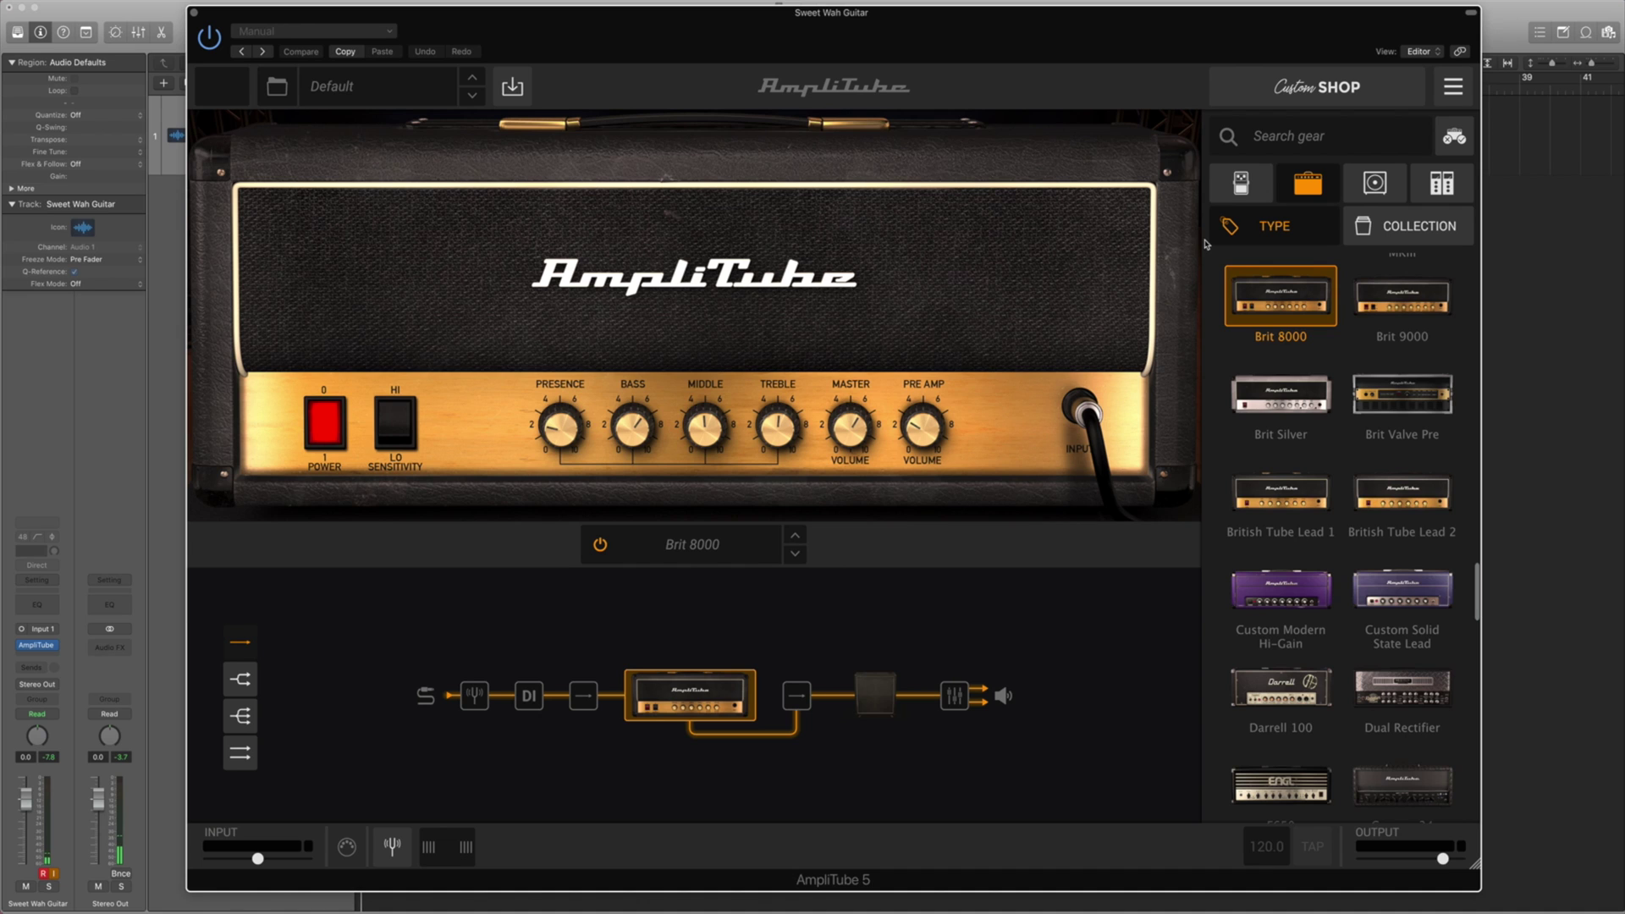
Step: Add the Wah 10 stomp pedal to the signal chain ahead of the Brit 8000 amp and show its controls
{"action": "left_click", "coordinate": [1238, 189]}
{"action": "scroll", "coordinate": [1338, 508], "scroll_direction": "down", "scroll_amount": 10}
{"action": "scroll", "coordinate": [1340, 517], "scroll_direction": "down", "scroll_amount": 12}
{"action": "scroll", "coordinate": [1340, 517], "scroll_direction": "up", "scroll_amount": 6}
{"action": "scroll", "coordinate": [1340, 517], "scroll_direction": "down", "scroll_amount": 10}
{"action": "scroll", "coordinate": [1341, 516], "scroll_direction": "down", "scroll_amount": 10}
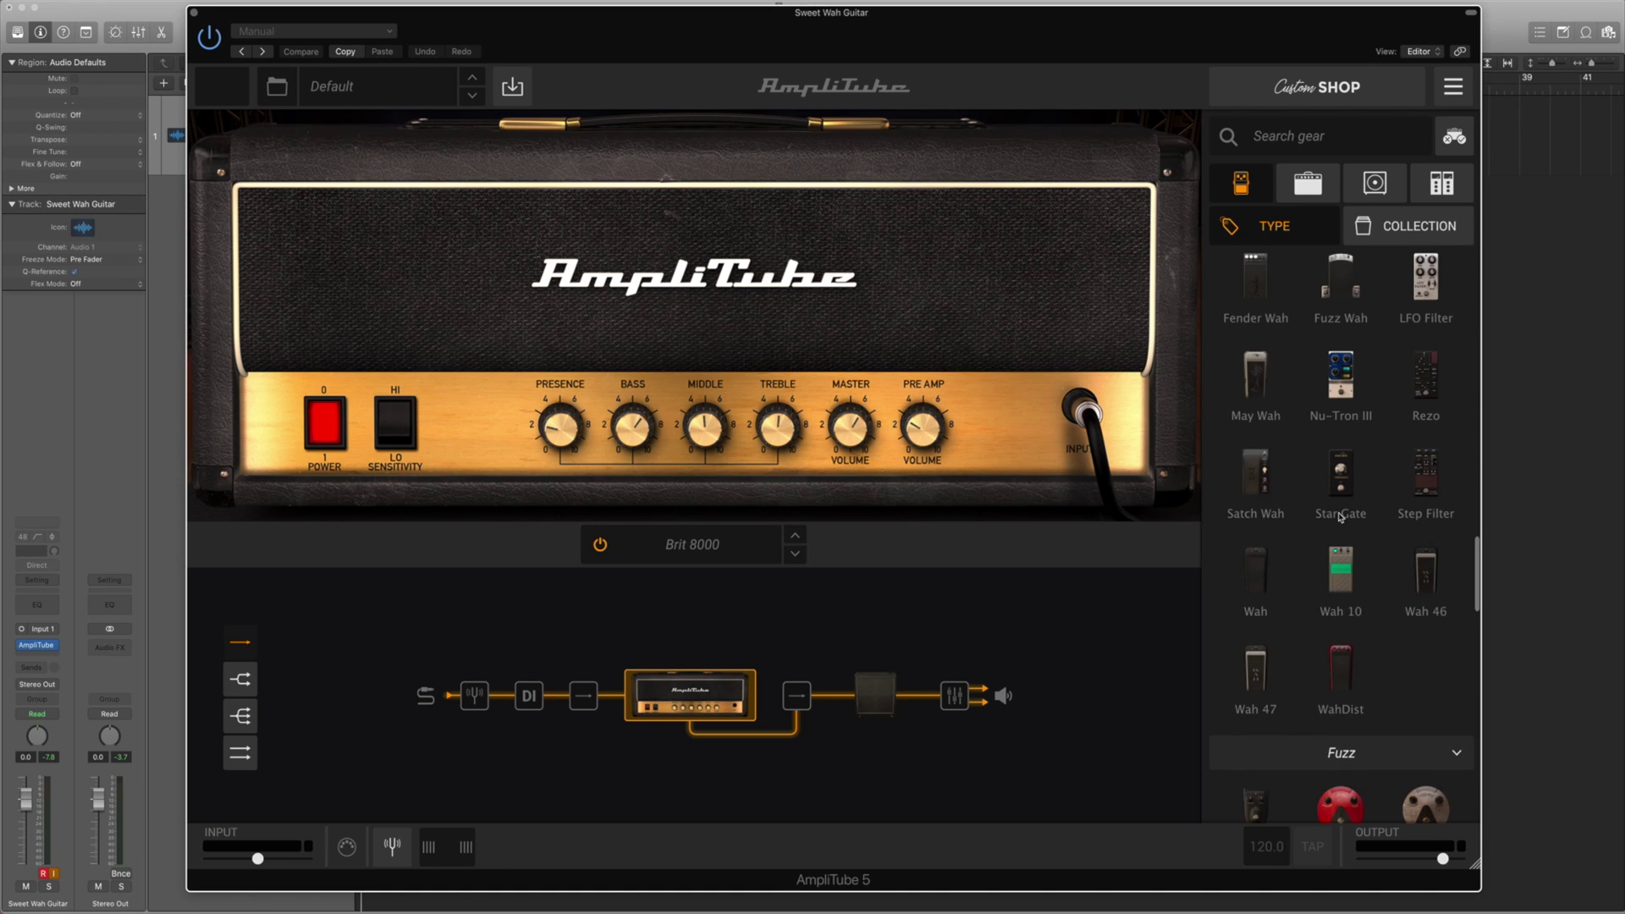
{"action": "left_click_drag", "start_coordinate": [1341, 578], "coordinate": [572, 711]}
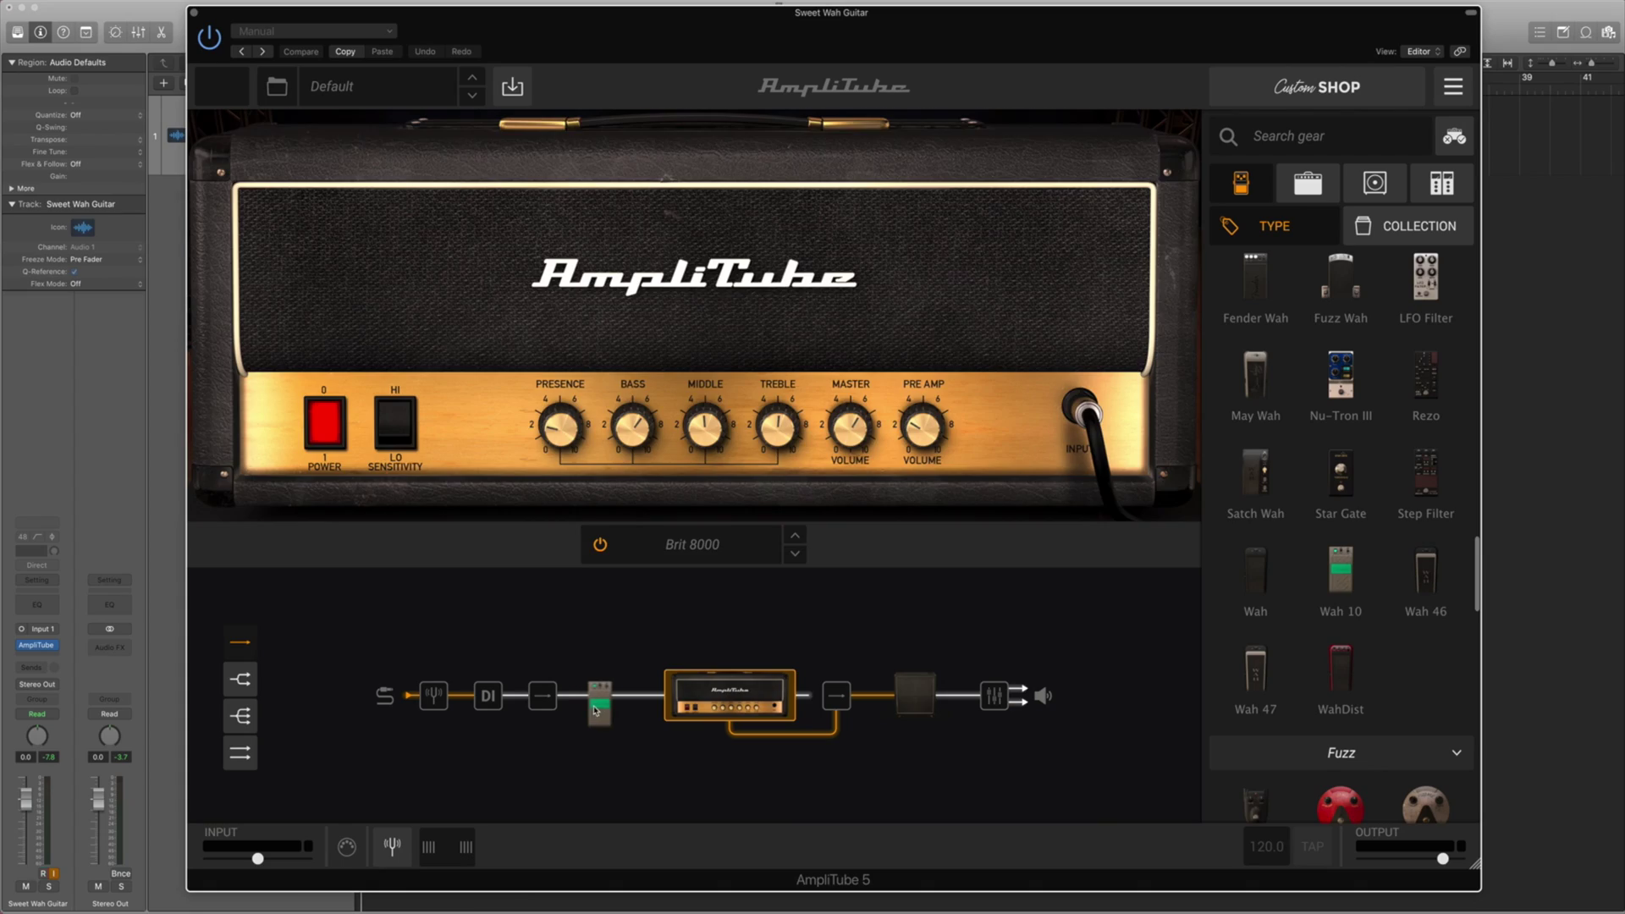
{"action": "left_click", "coordinate": [598, 702]}
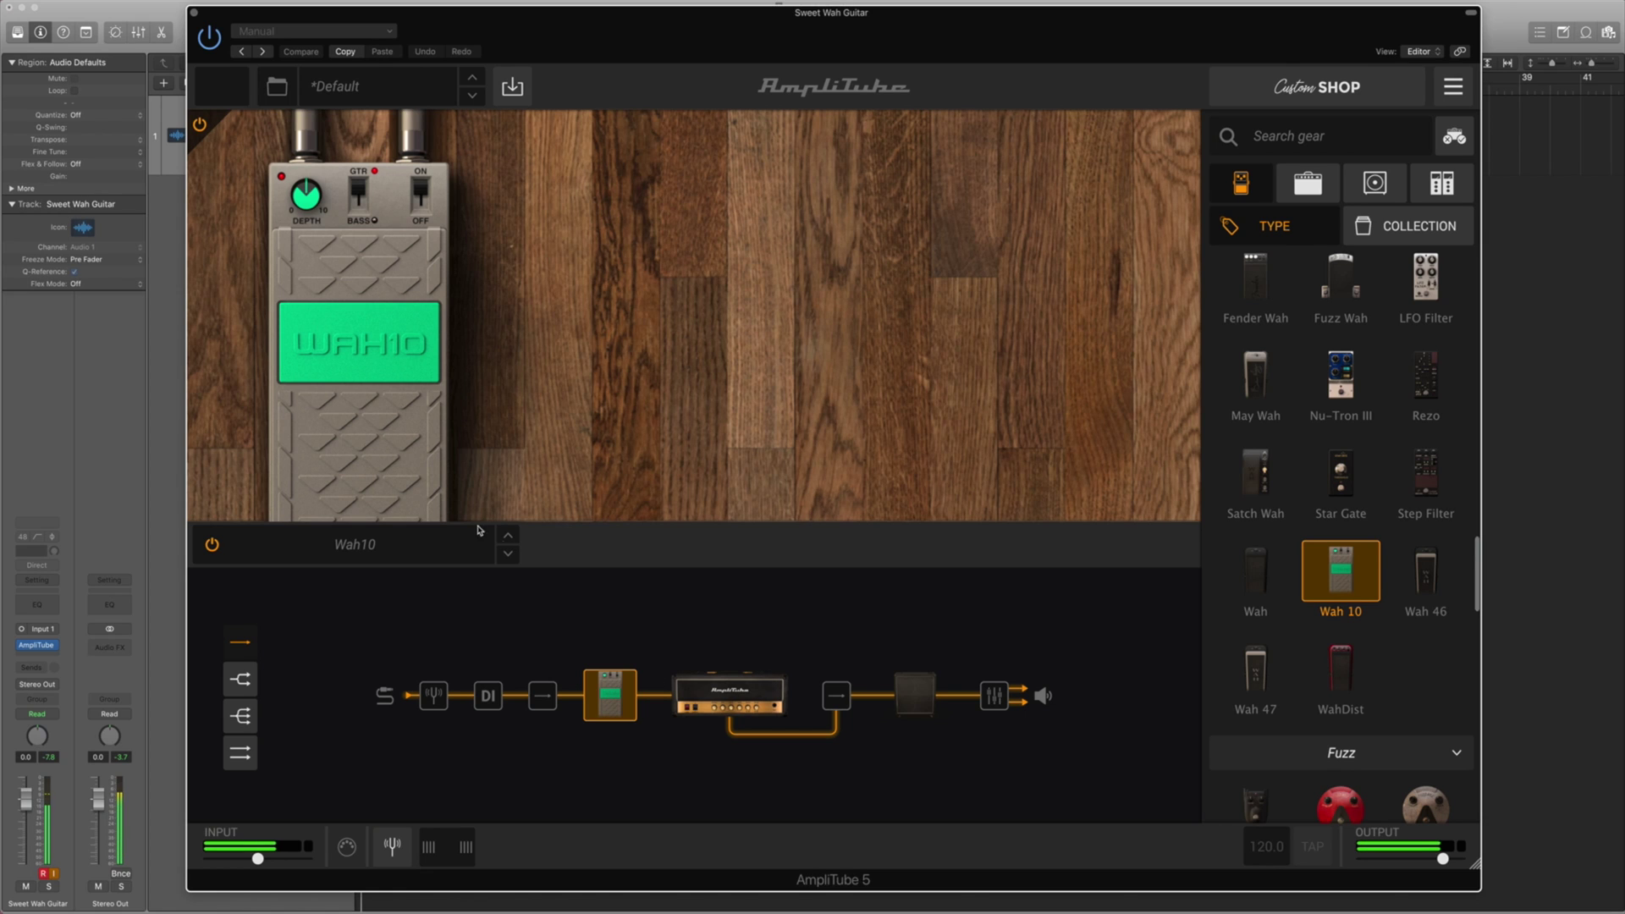
Step: Rock the Wah 10 pedal and try to assign its Wah parameter to MIDI with Learn Wah
{"action": "mouse_move", "coordinate": [391, 415]}
{"action": "left_mouse_down"}
{"action": "mouse_move", "coordinate": [391, 457]}
{"action": "mouse_move", "coordinate": [392, 319]}
{"action": "mouse_move", "coordinate": [381, 393]}
{"action": "left_mouse_up"}
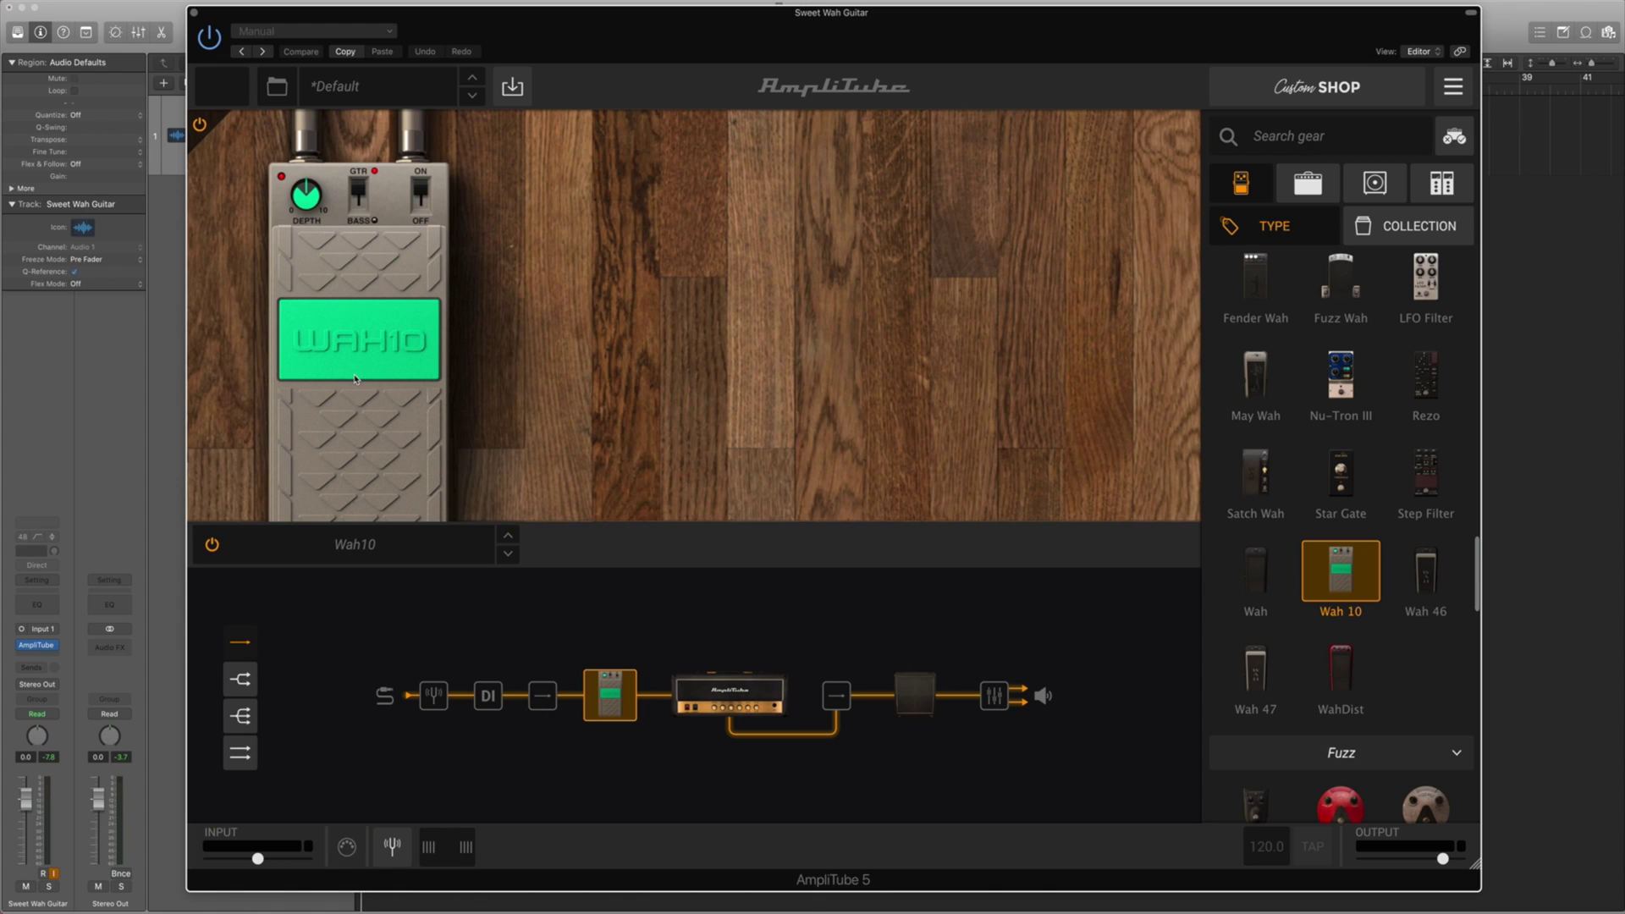
{"action": "right_click", "coordinate": [356, 378]}
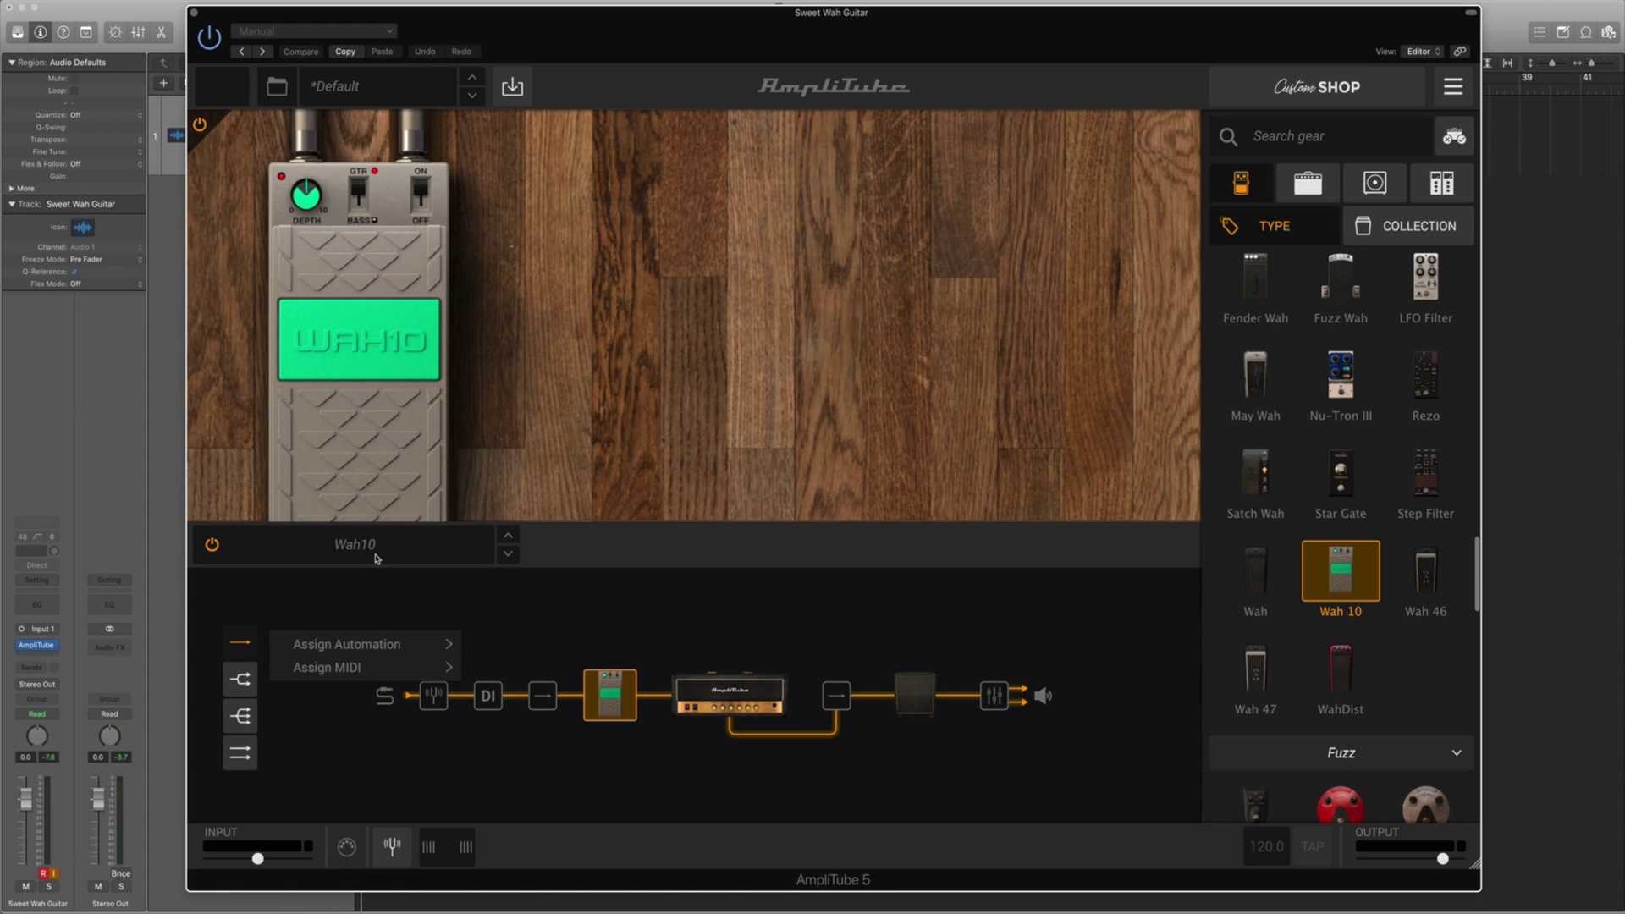
{"action": "mouse_move", "coordinate": [352, 654]}
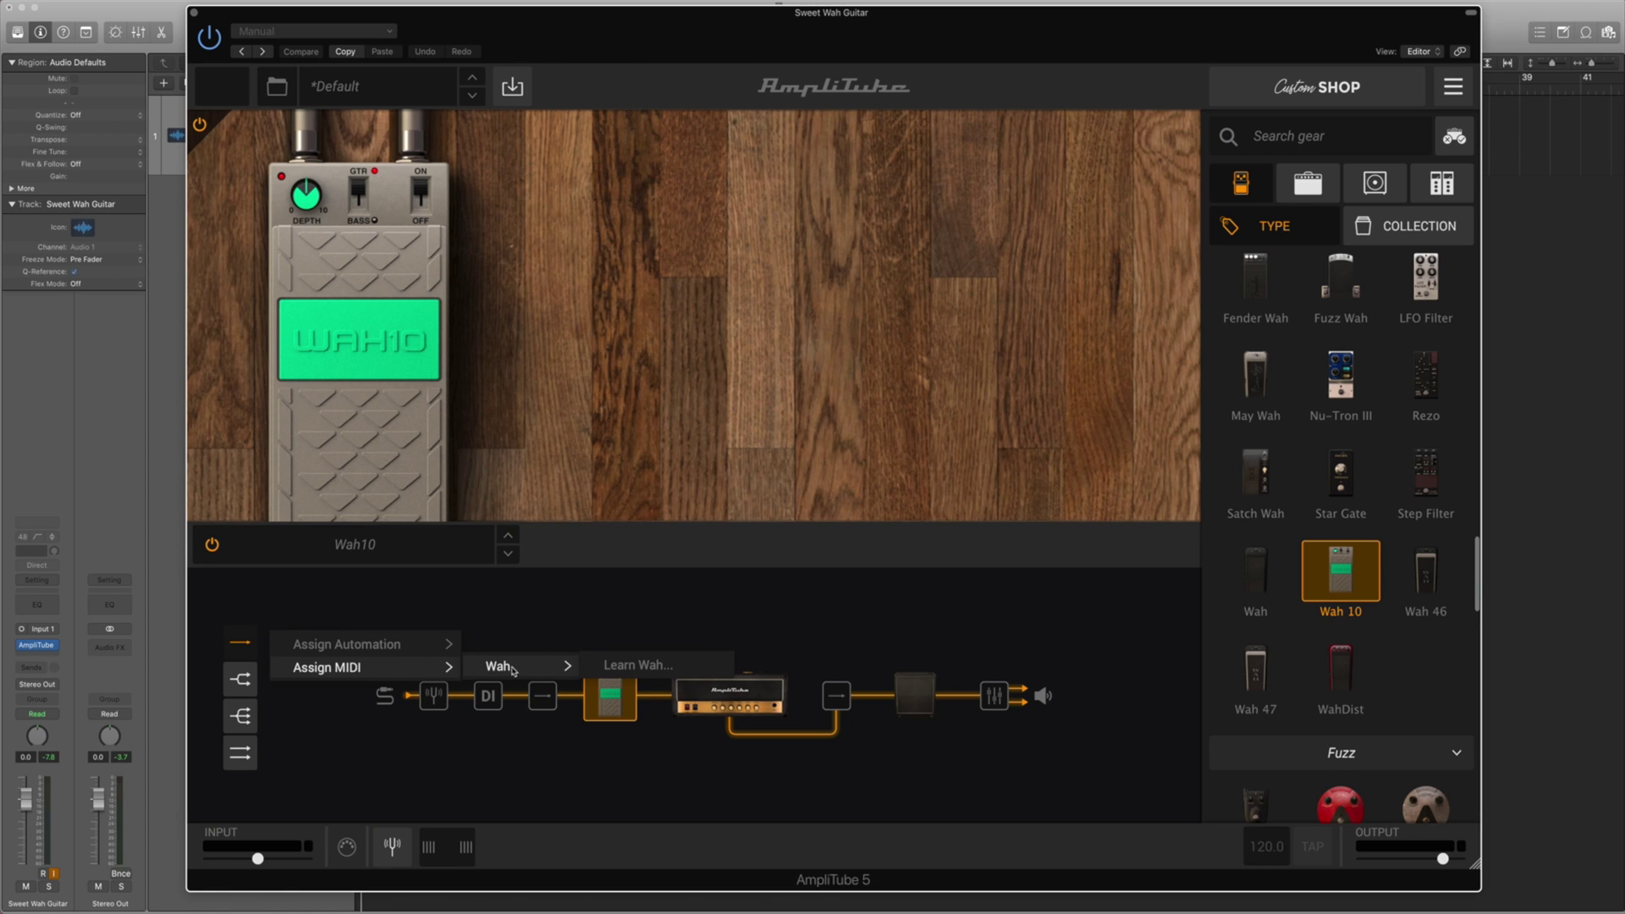
{"action": "left_click", "coordinate": [624, 667]}
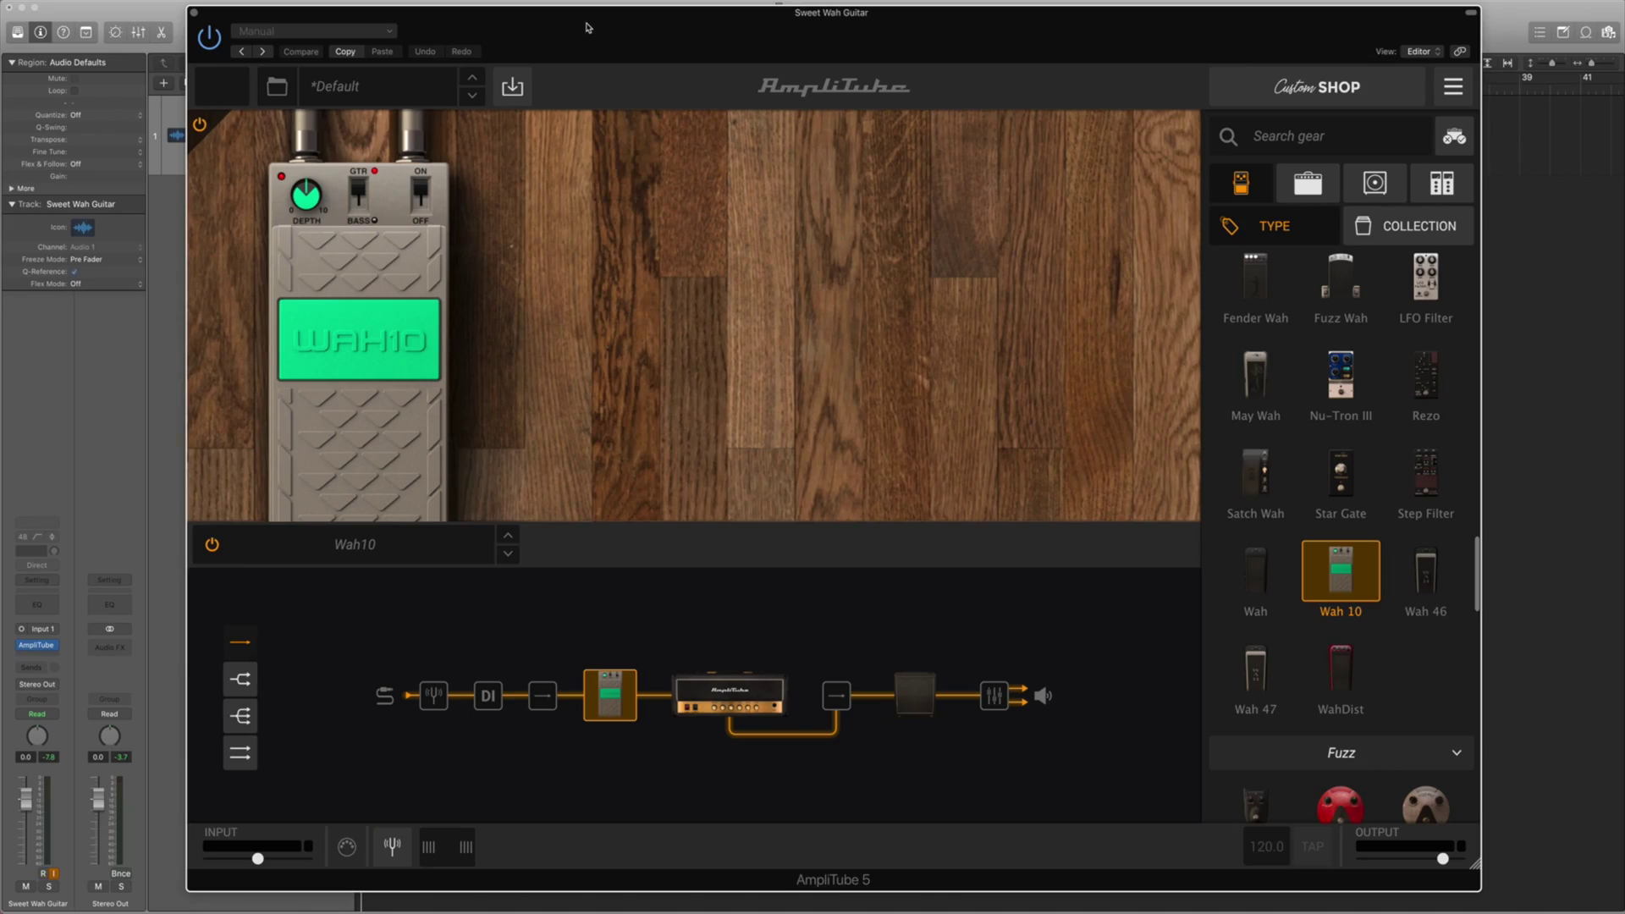
Step: Close AmpliTube 5, remove it from the Sweet Wah Guitar track, and mute the track
{"action": "left_click_drag", "start_coordinate": [588, 27], "coordinate": [598, 187]}
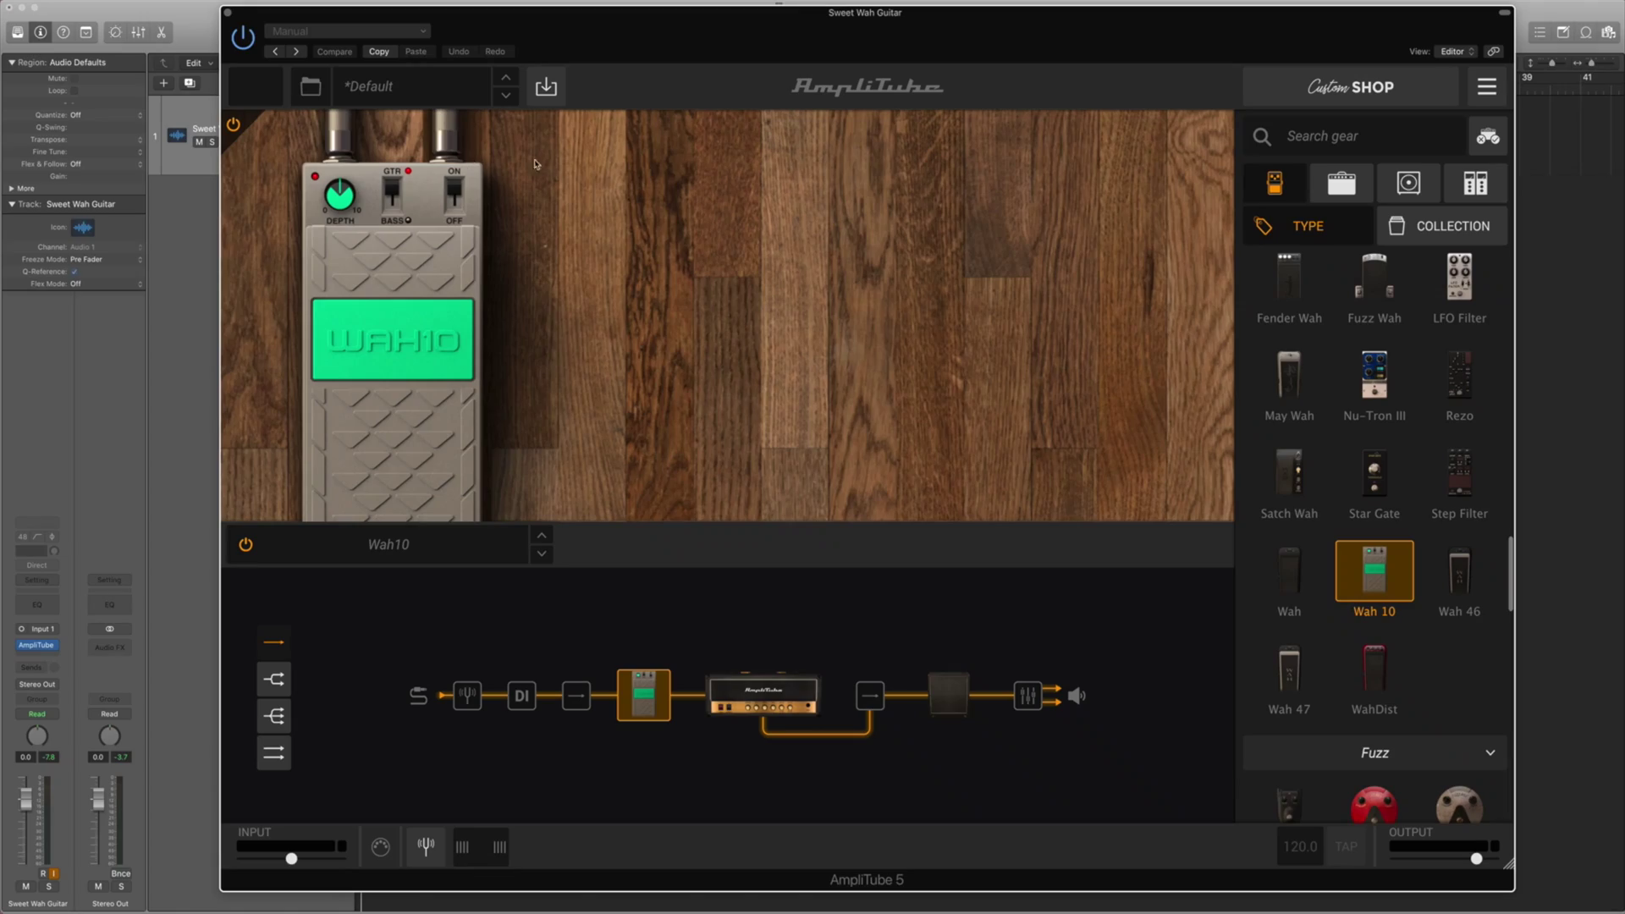
{"action": "left_click", "coordinate": [227, 14]}
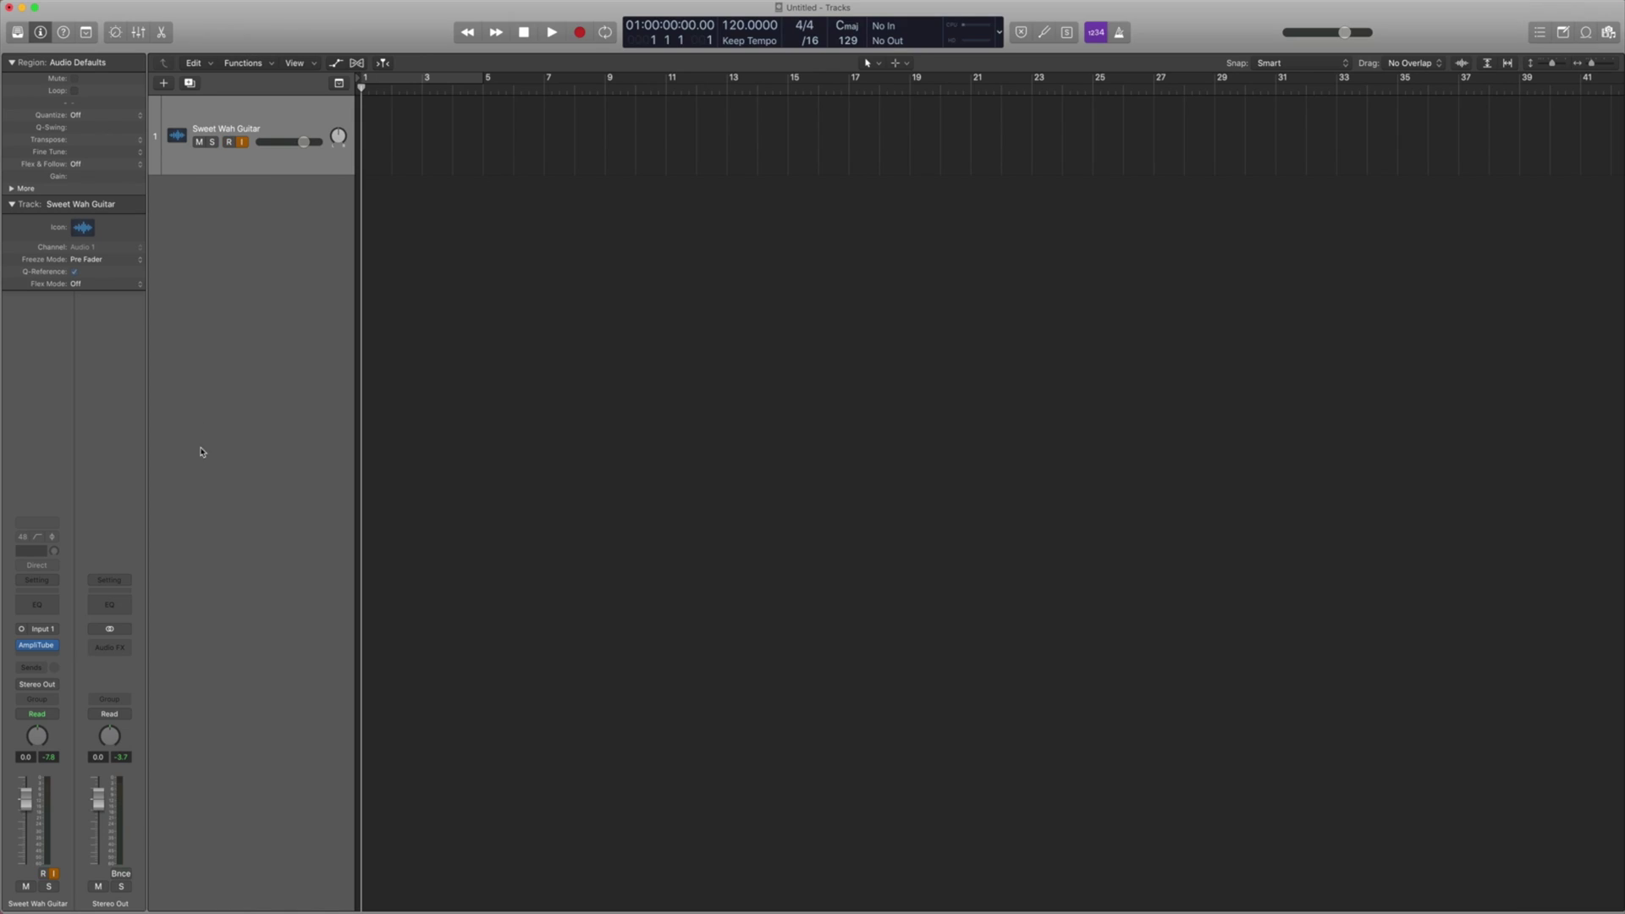
{"action": "left_click", "coordinate": [55, 647]}
{"action": "left_click", "coordinate": [66, 664]}
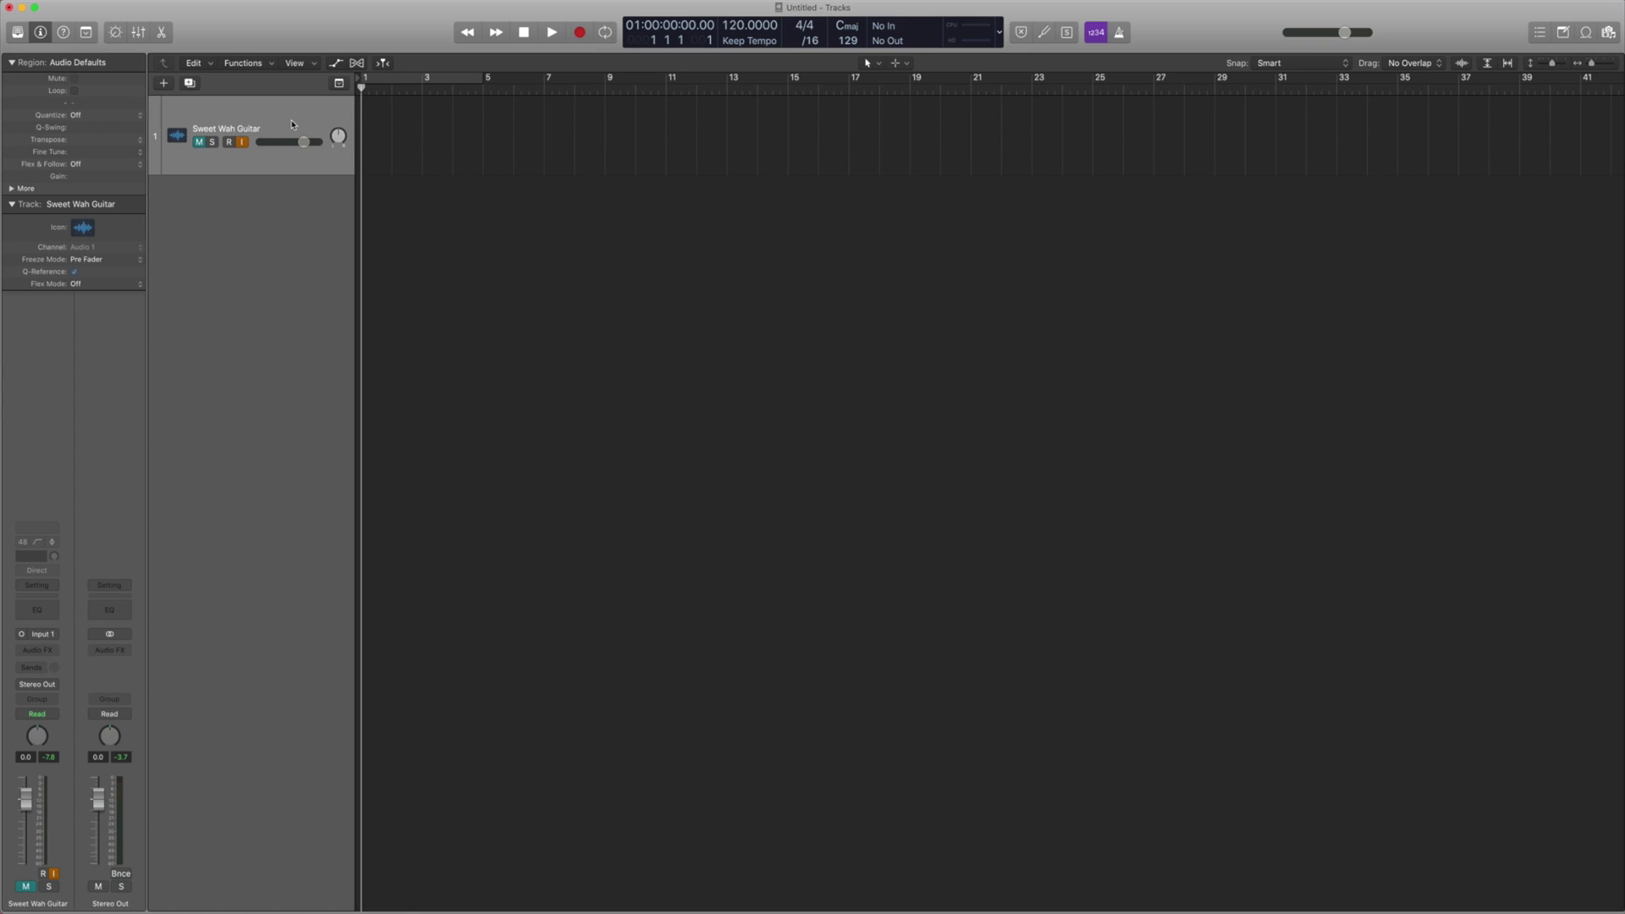
{"action": "key", "text": "ctrl+alt+r"}
Step: Create one software instrument track using the stereo AmpliTube 5 from IK Multimedia's AU MIDI-controlled effects
{"action": "left_click", "coordinate": [165, 84]}
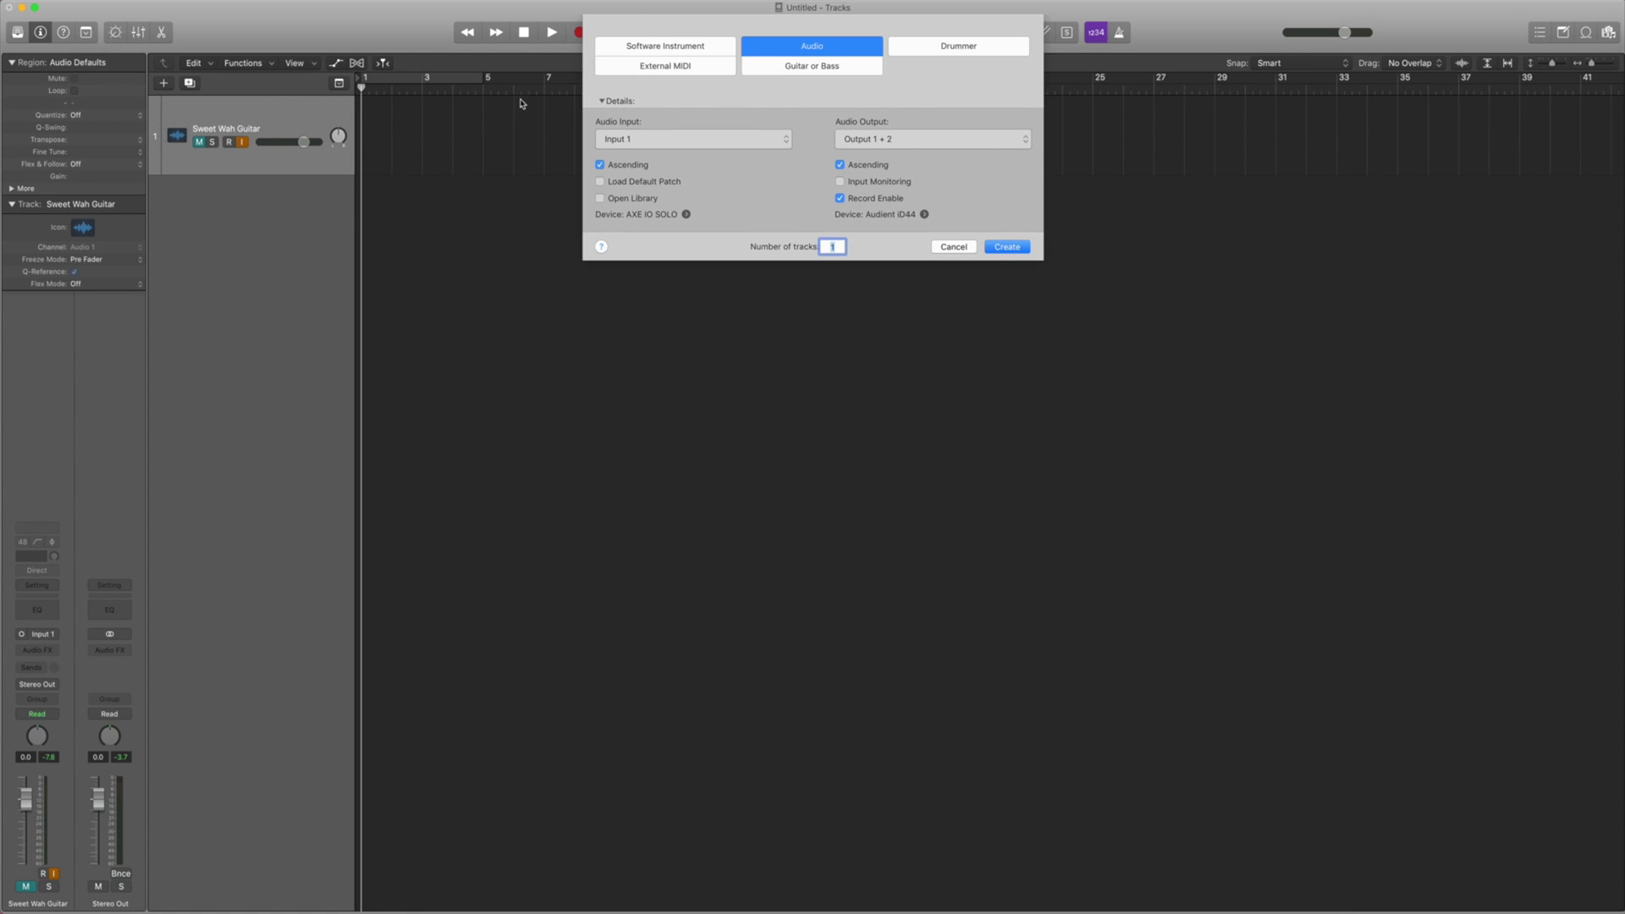
{"action": "left_click", "coordinate": [686, 49]}
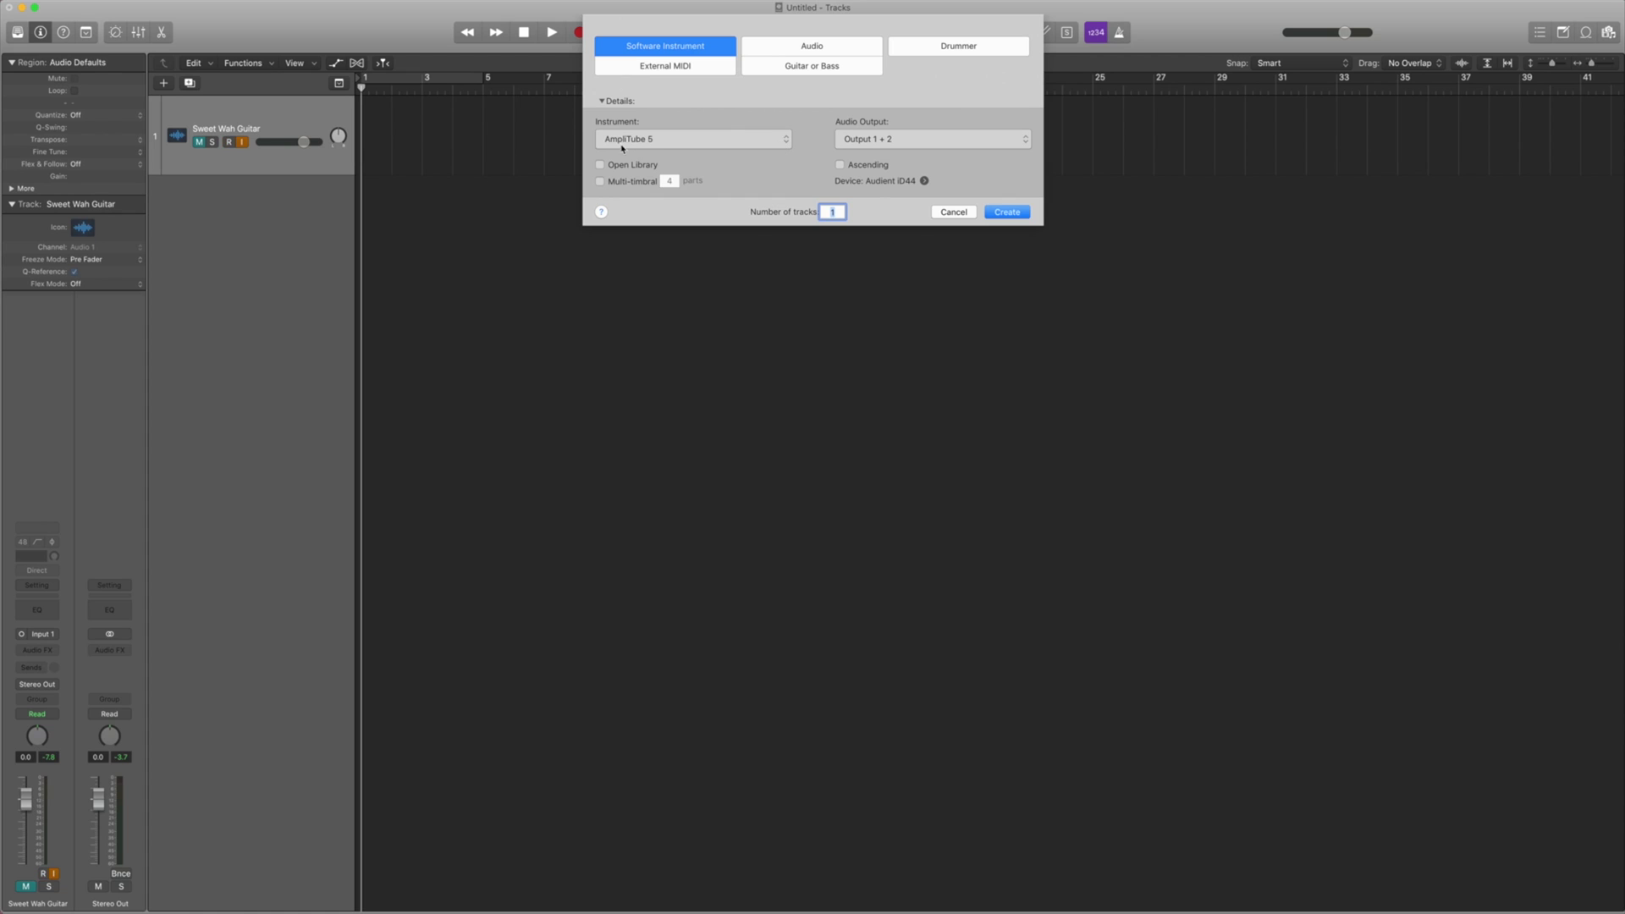
{"action": "left_click", "coordinate": [782, 142]}
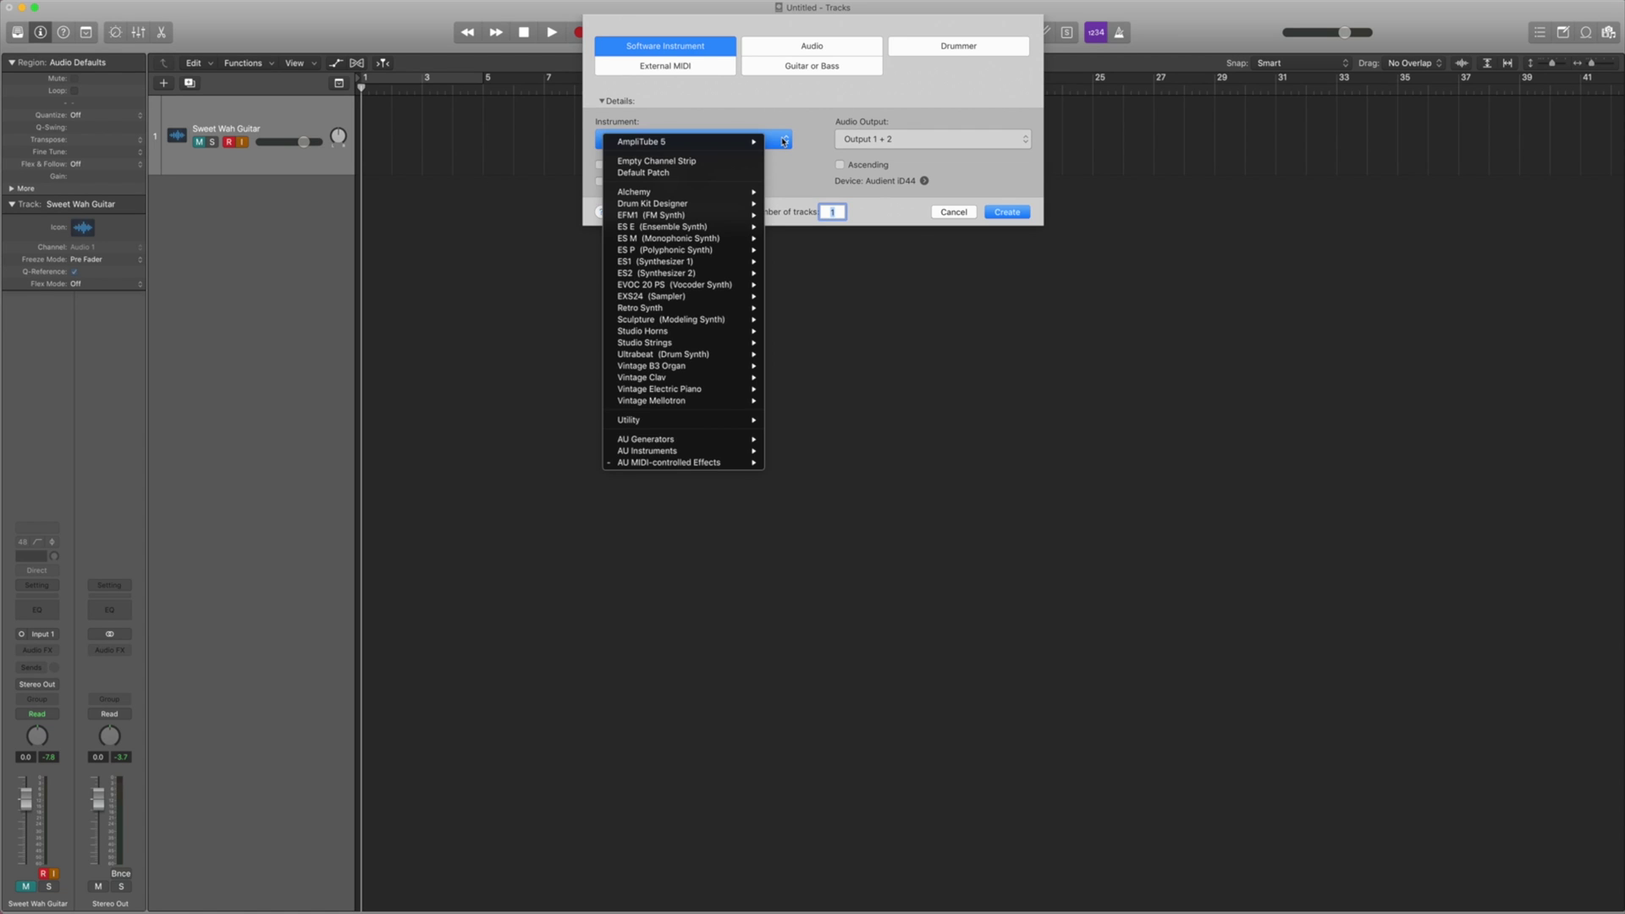
{"action": "mouse_move", "coordinate": [733, 143]}
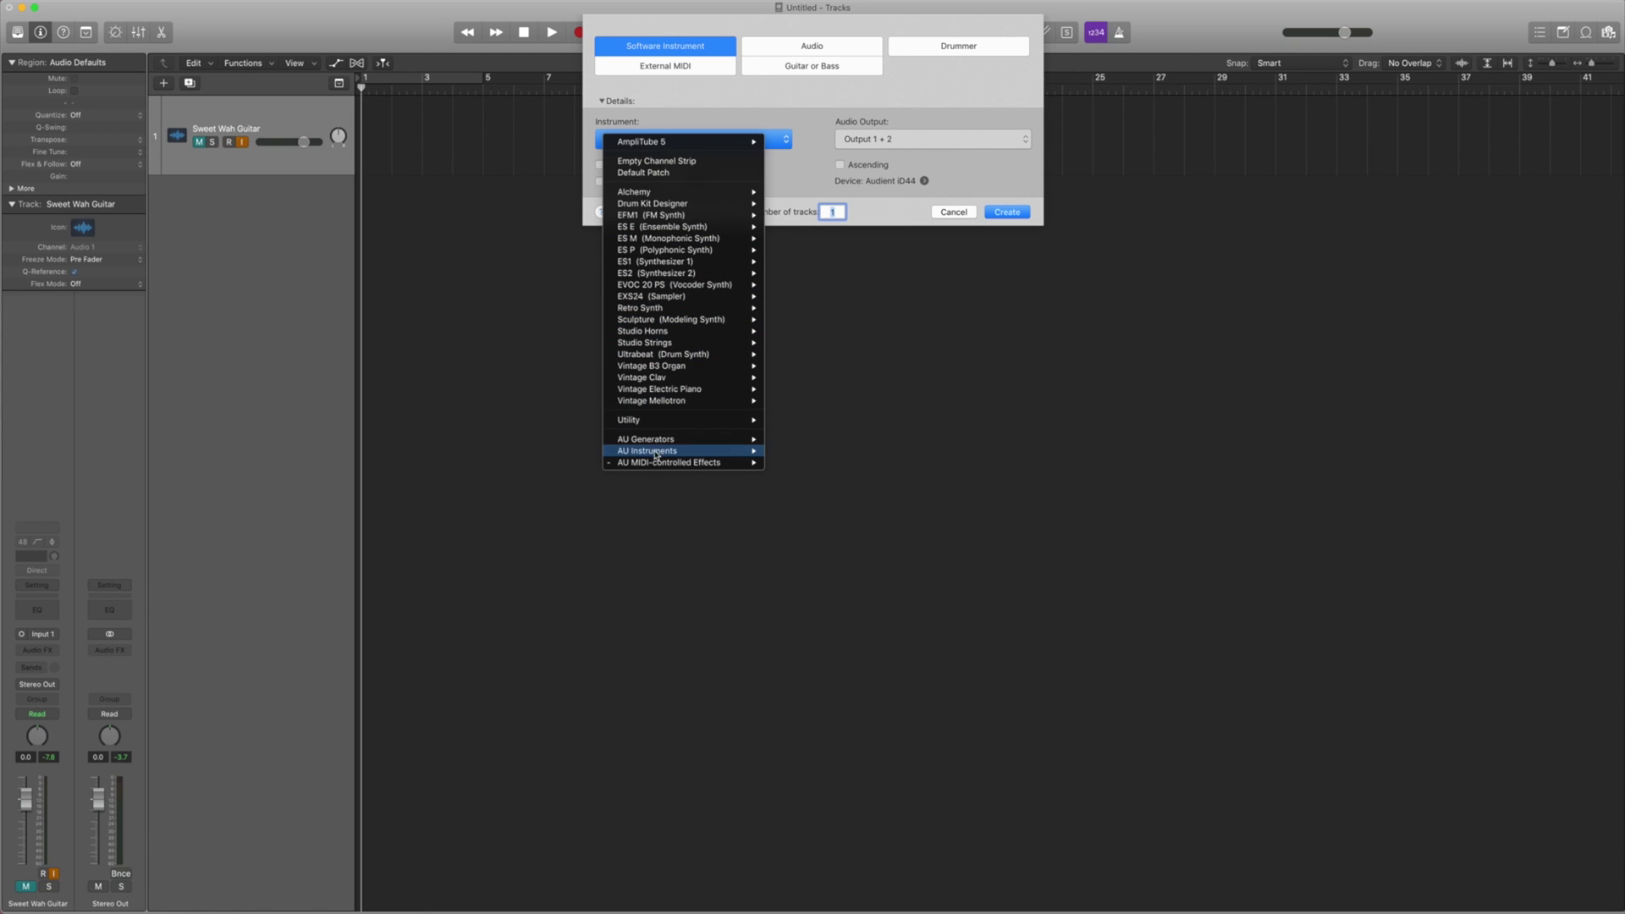
{"action": "mouse_move", "coordinate": [633, 464]}
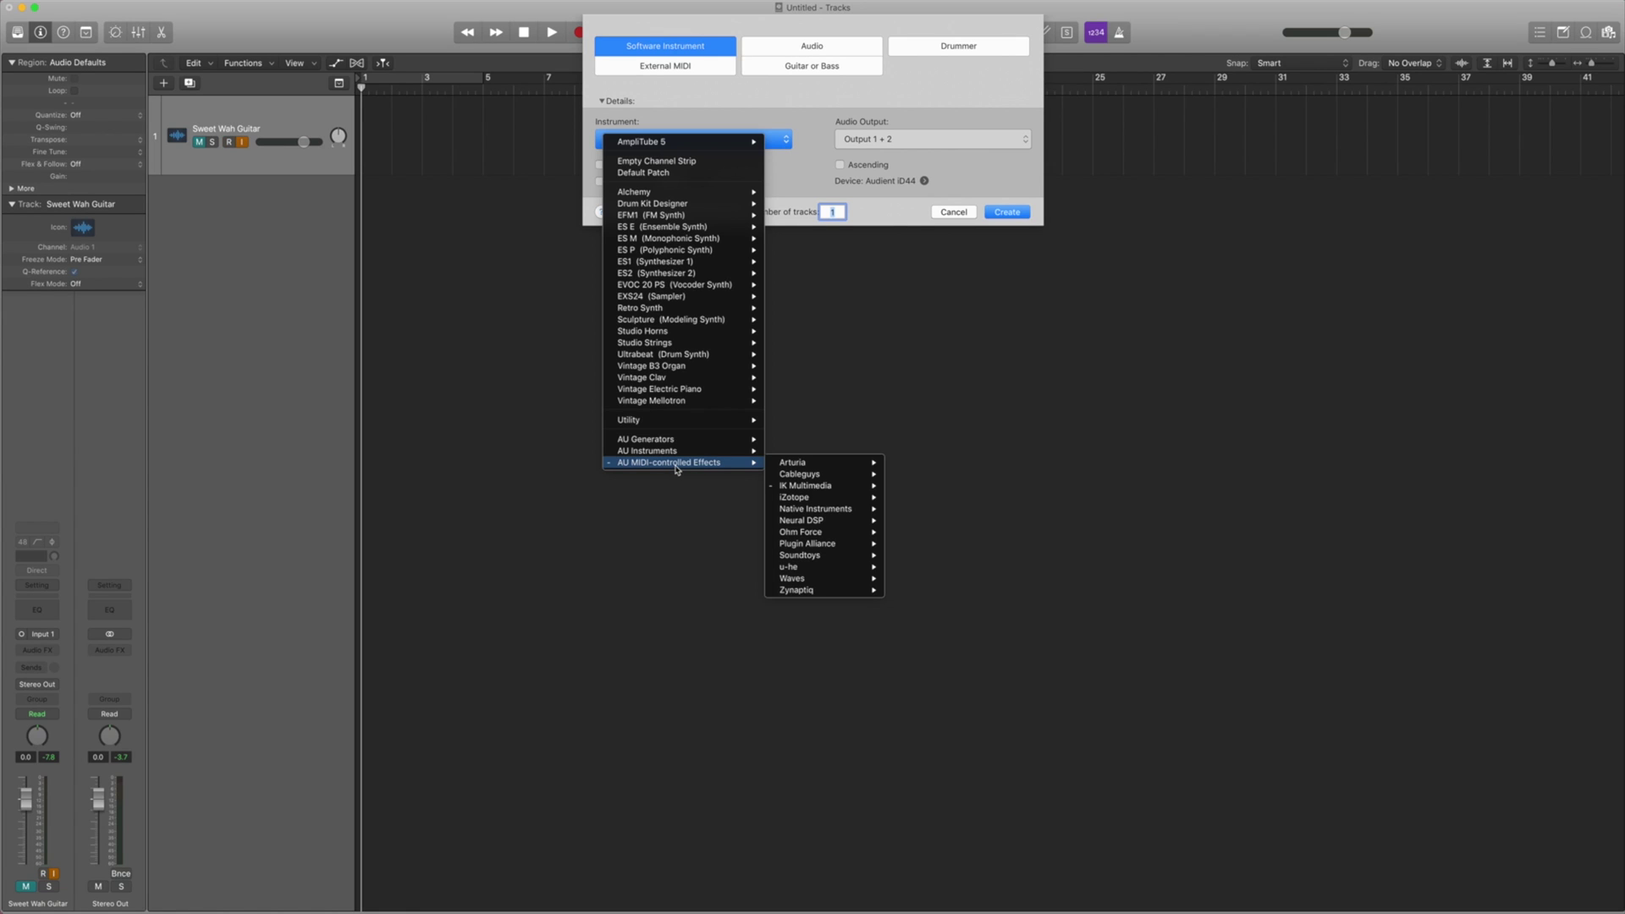
{"action": "mouse_move", "coordinate": [807, 488]}
{"action": "mouse_move", "coordinate": [913, 501]}
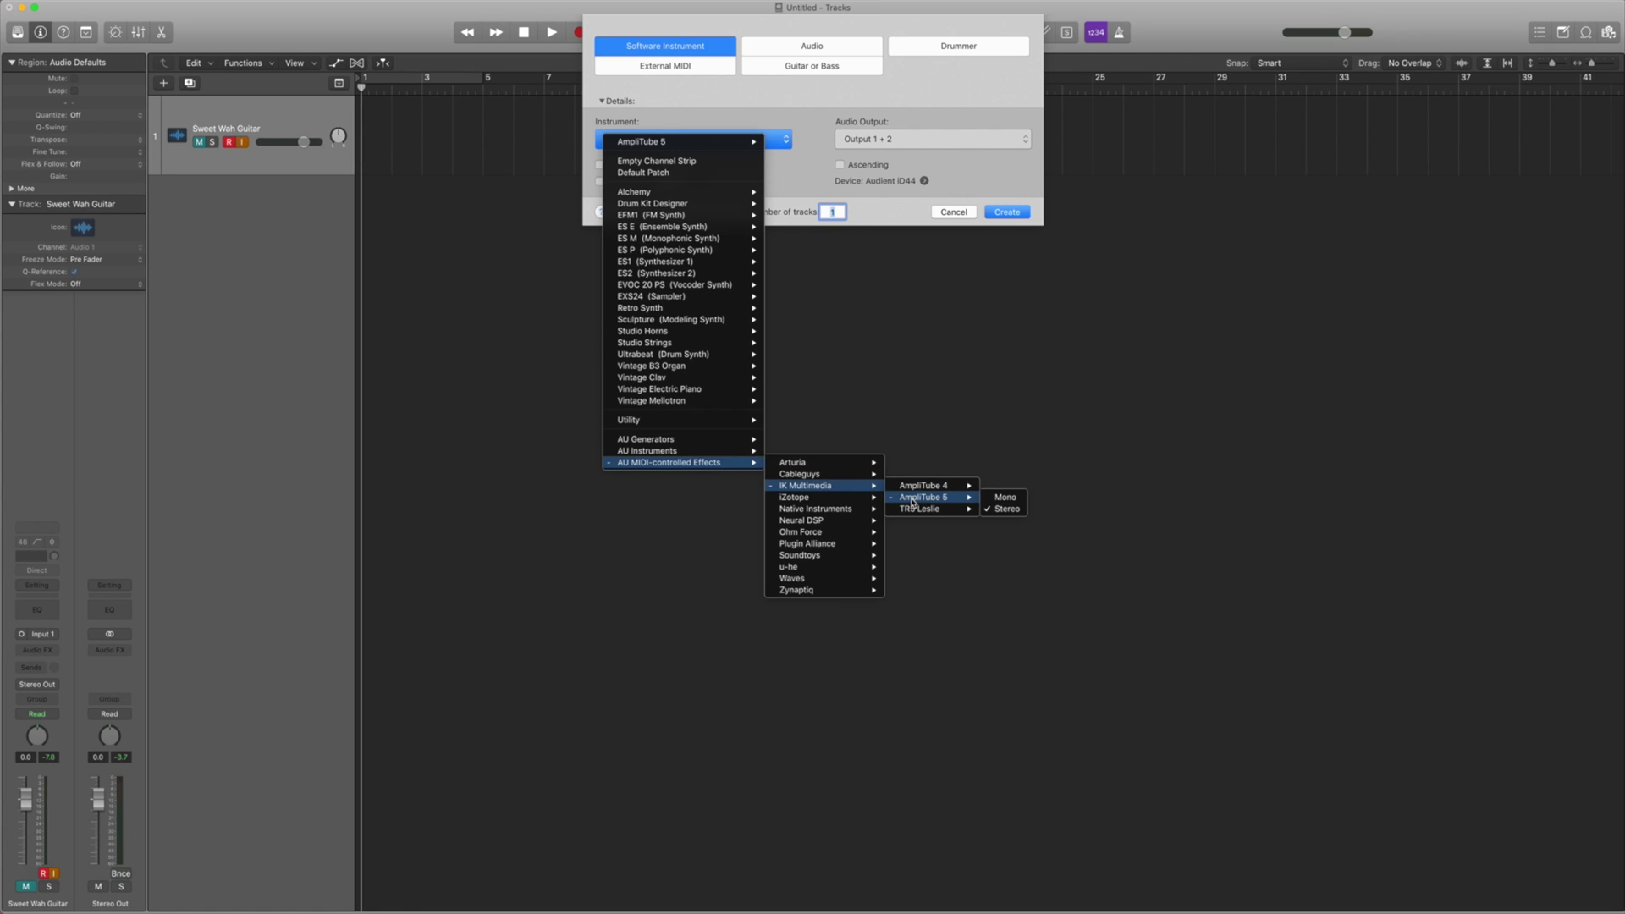
{"action": "left_click", "coordinate": [995, 510]}
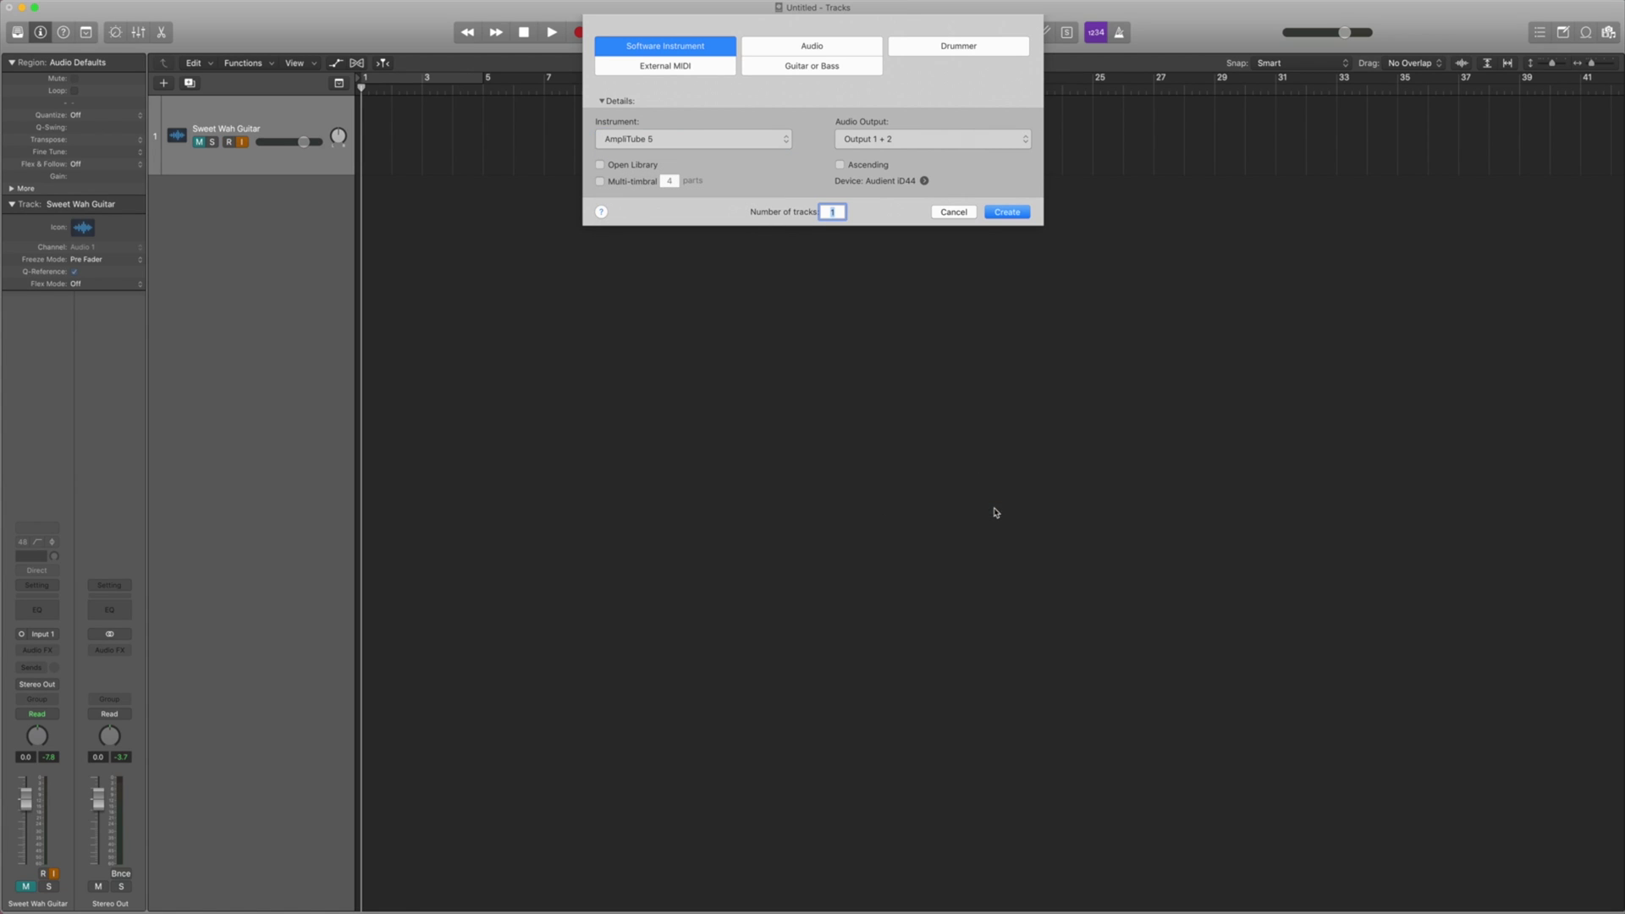
{"action": "left_click", "coordinate": [1005, 213]}
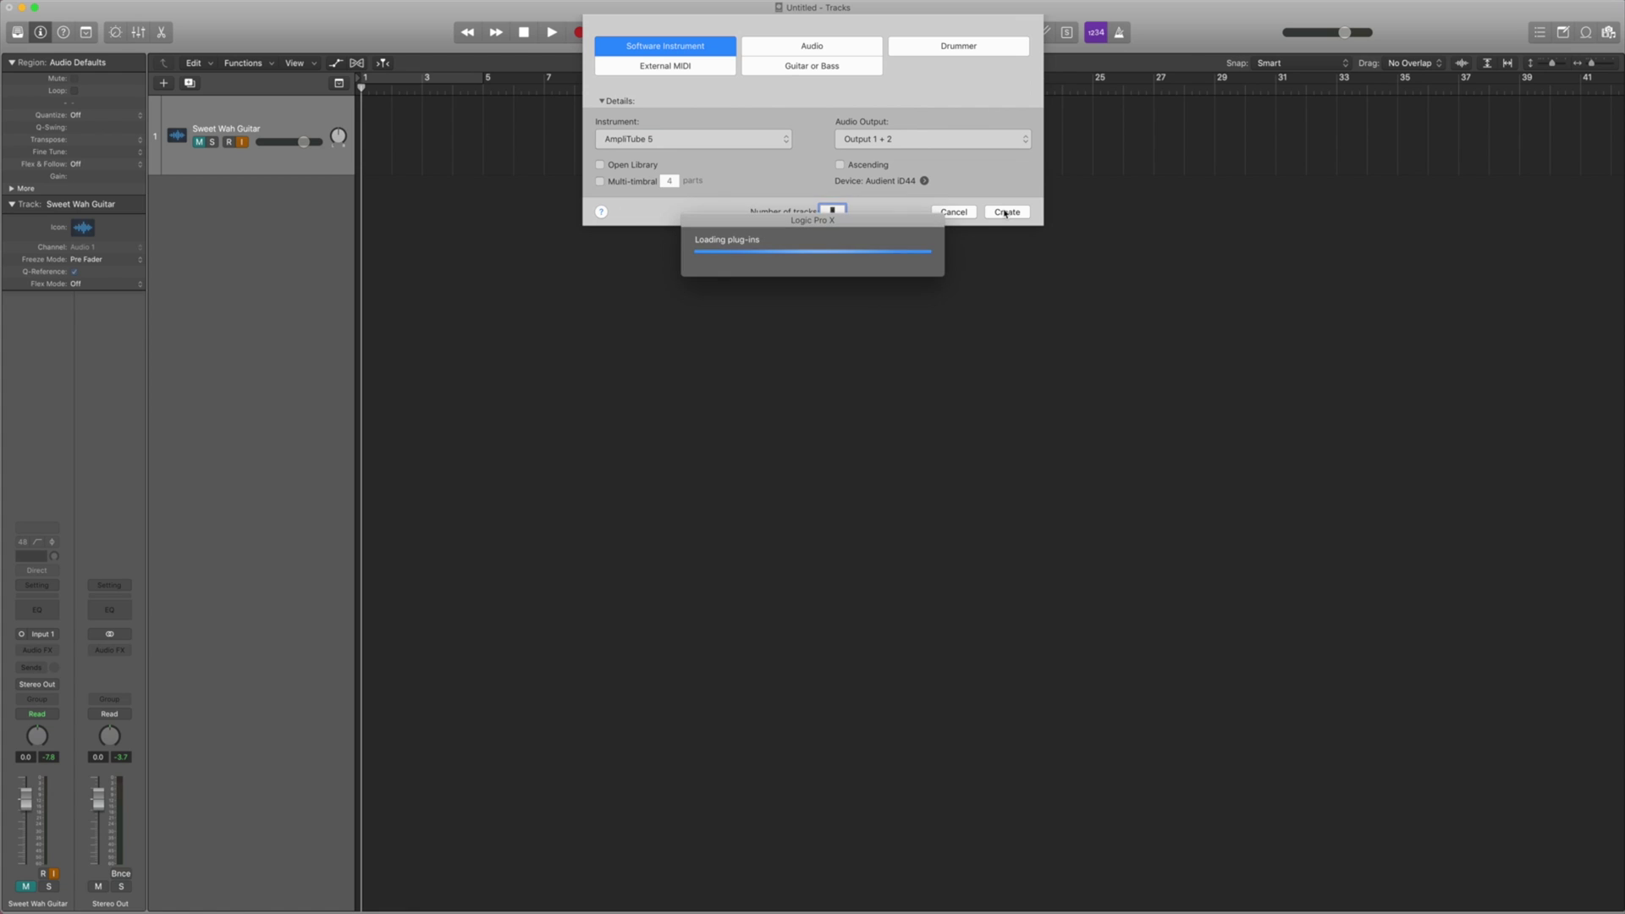
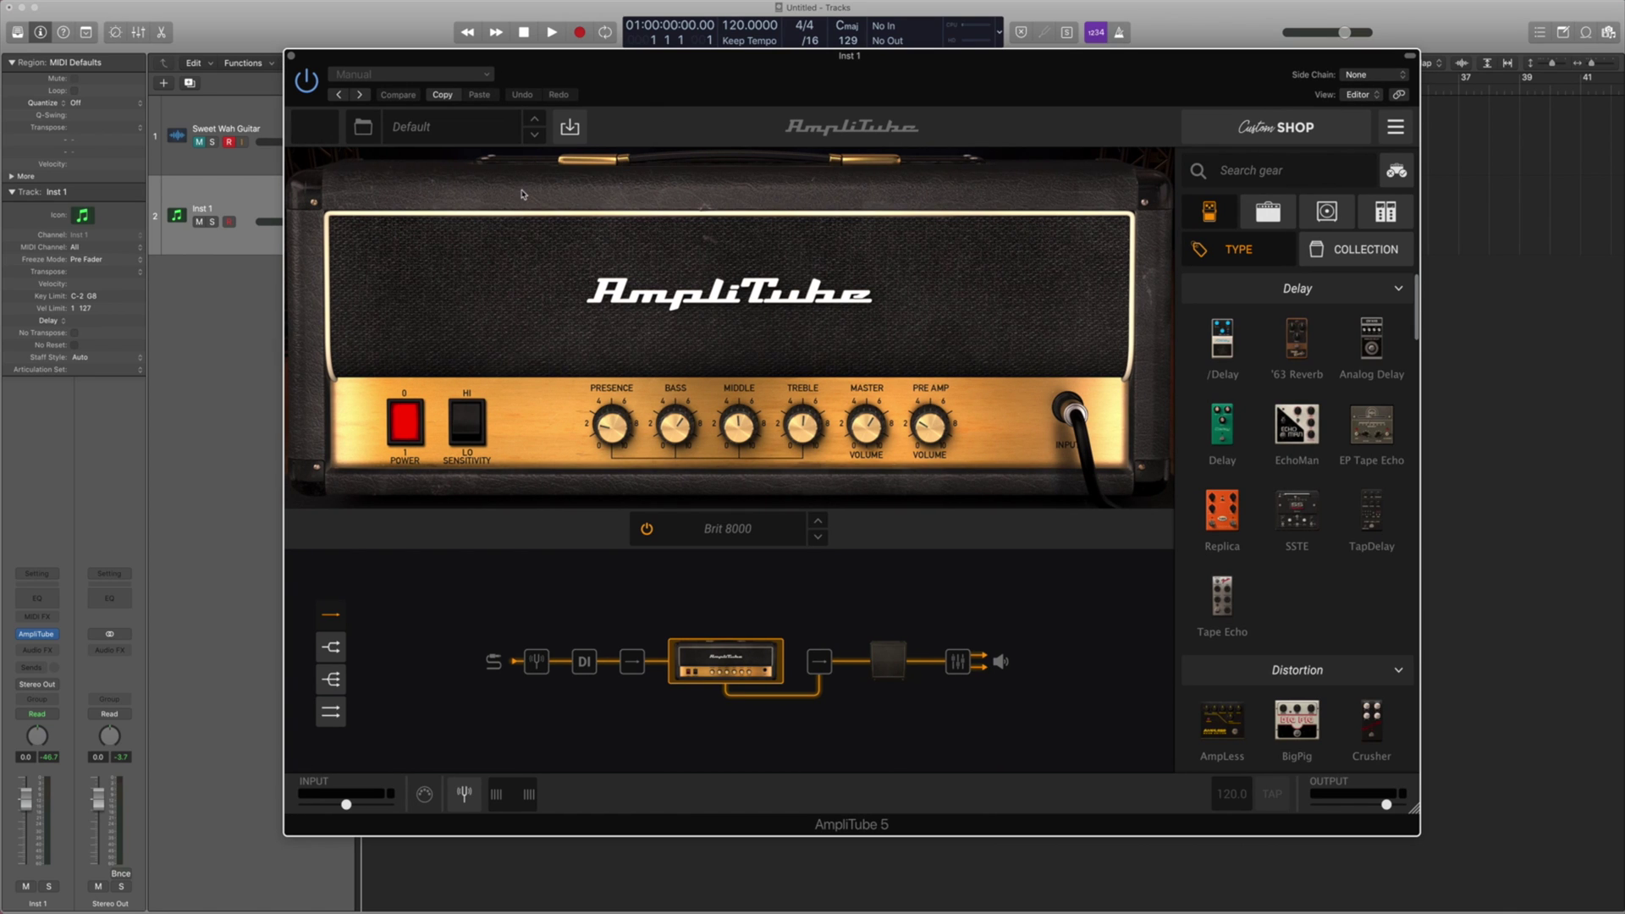
{"action": "left_click", "coordinate": [447, 140]}
{"action": "mouse_move", "coordinate": [441, 223]}
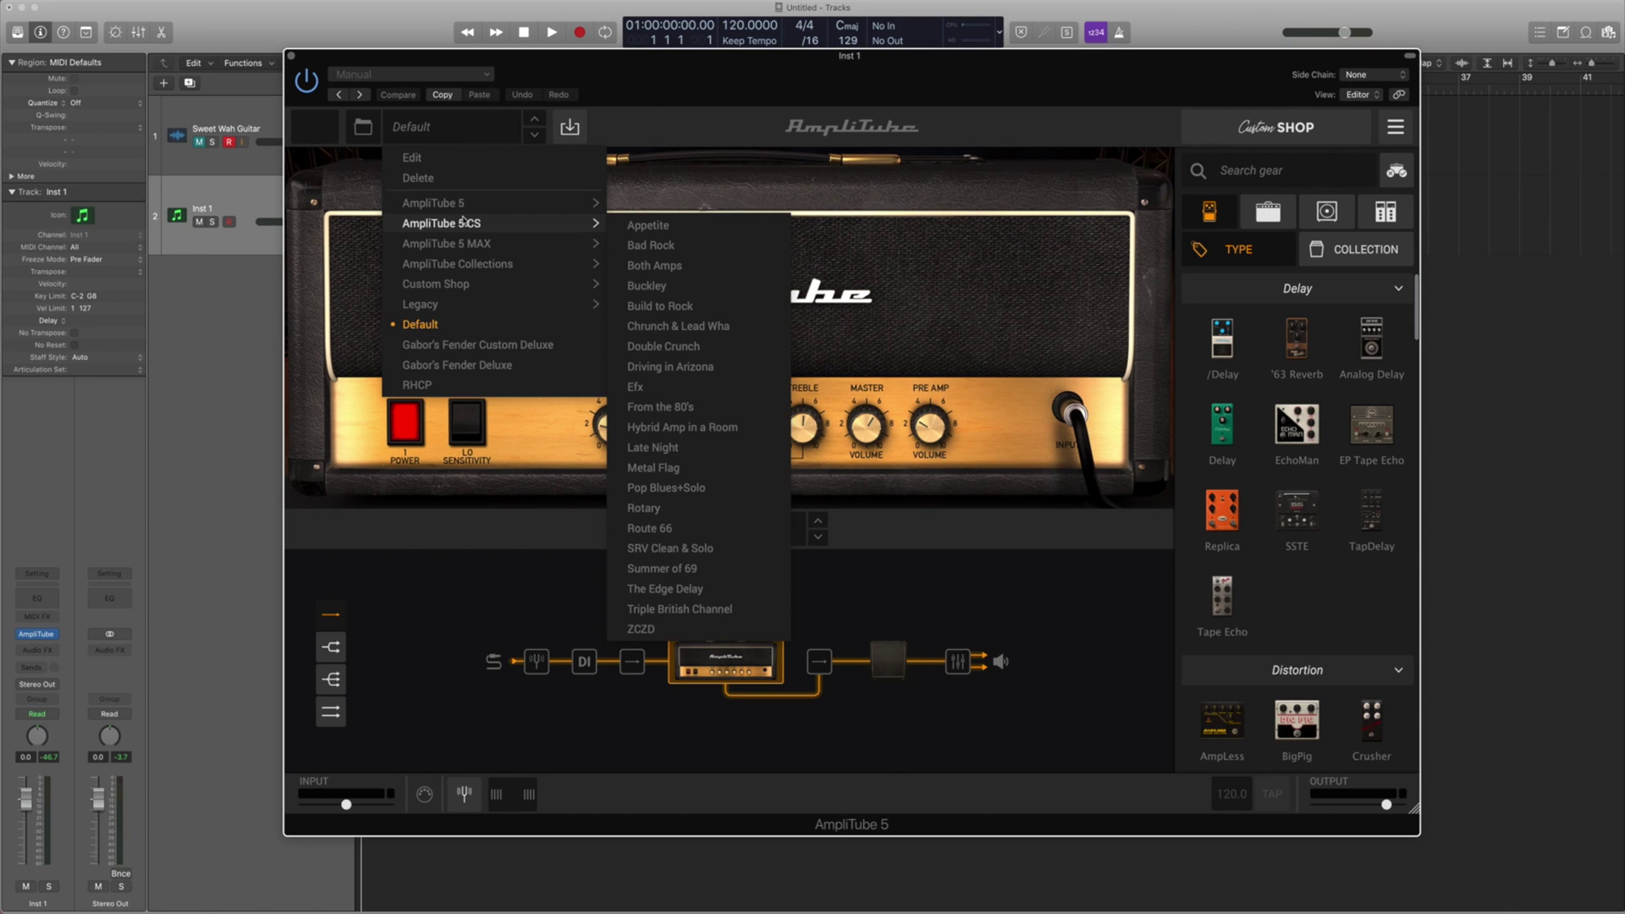
{"action": "left_click", "coordinate": [453, 126]}
{"action": "left_click", "coordinate": [453, 126]}
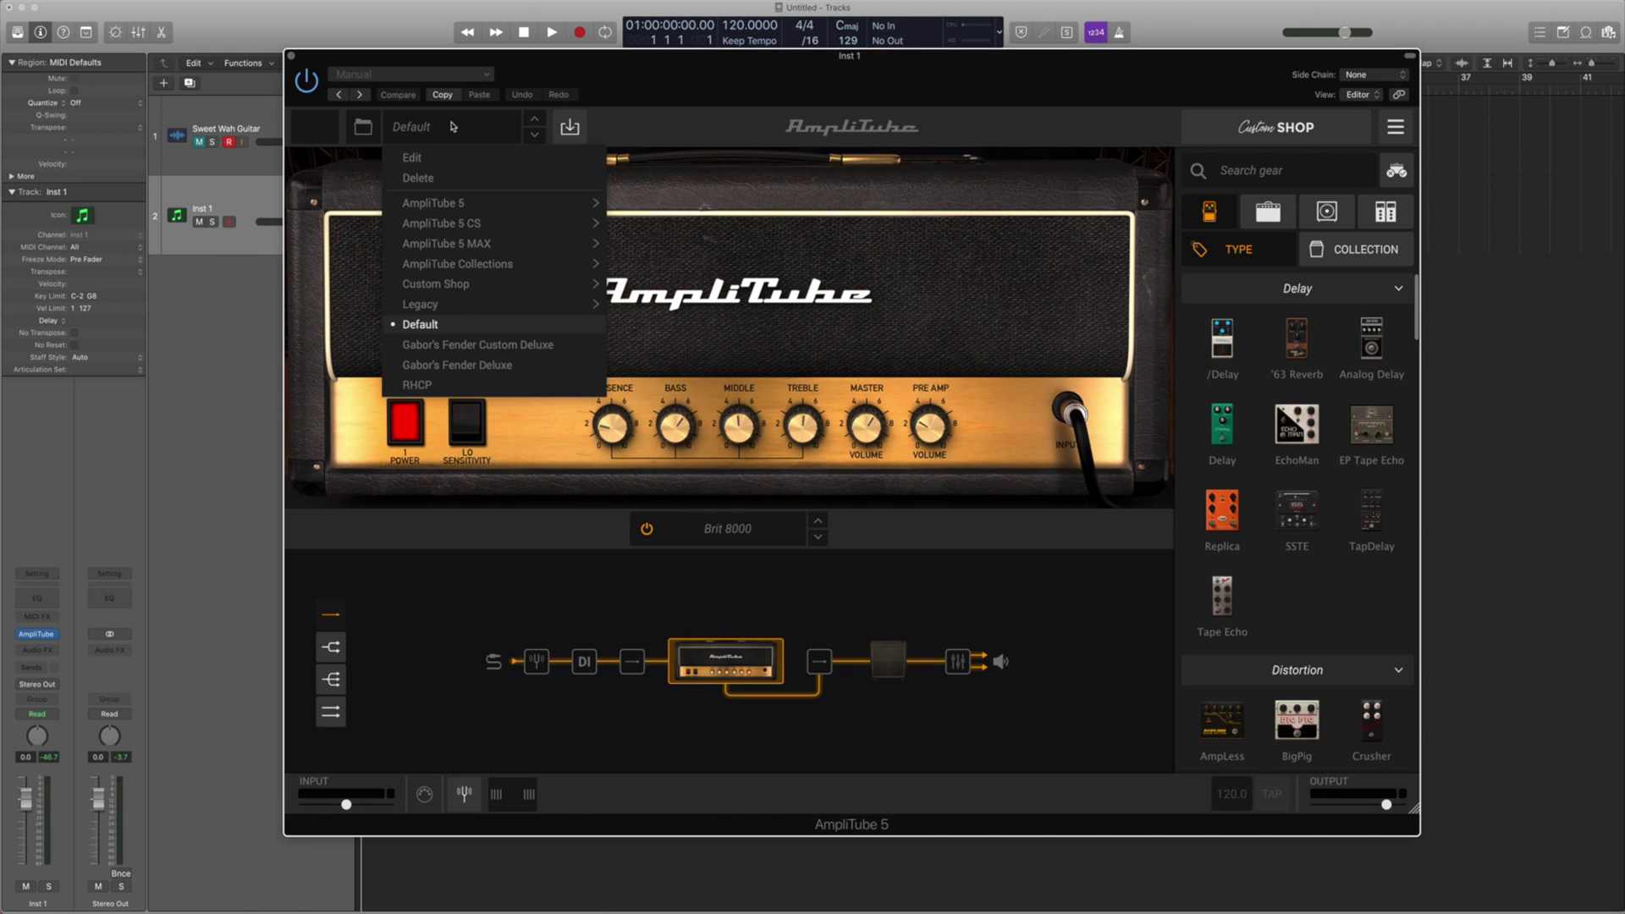
{"action": "left_click", "coordinate": [631, 125]}
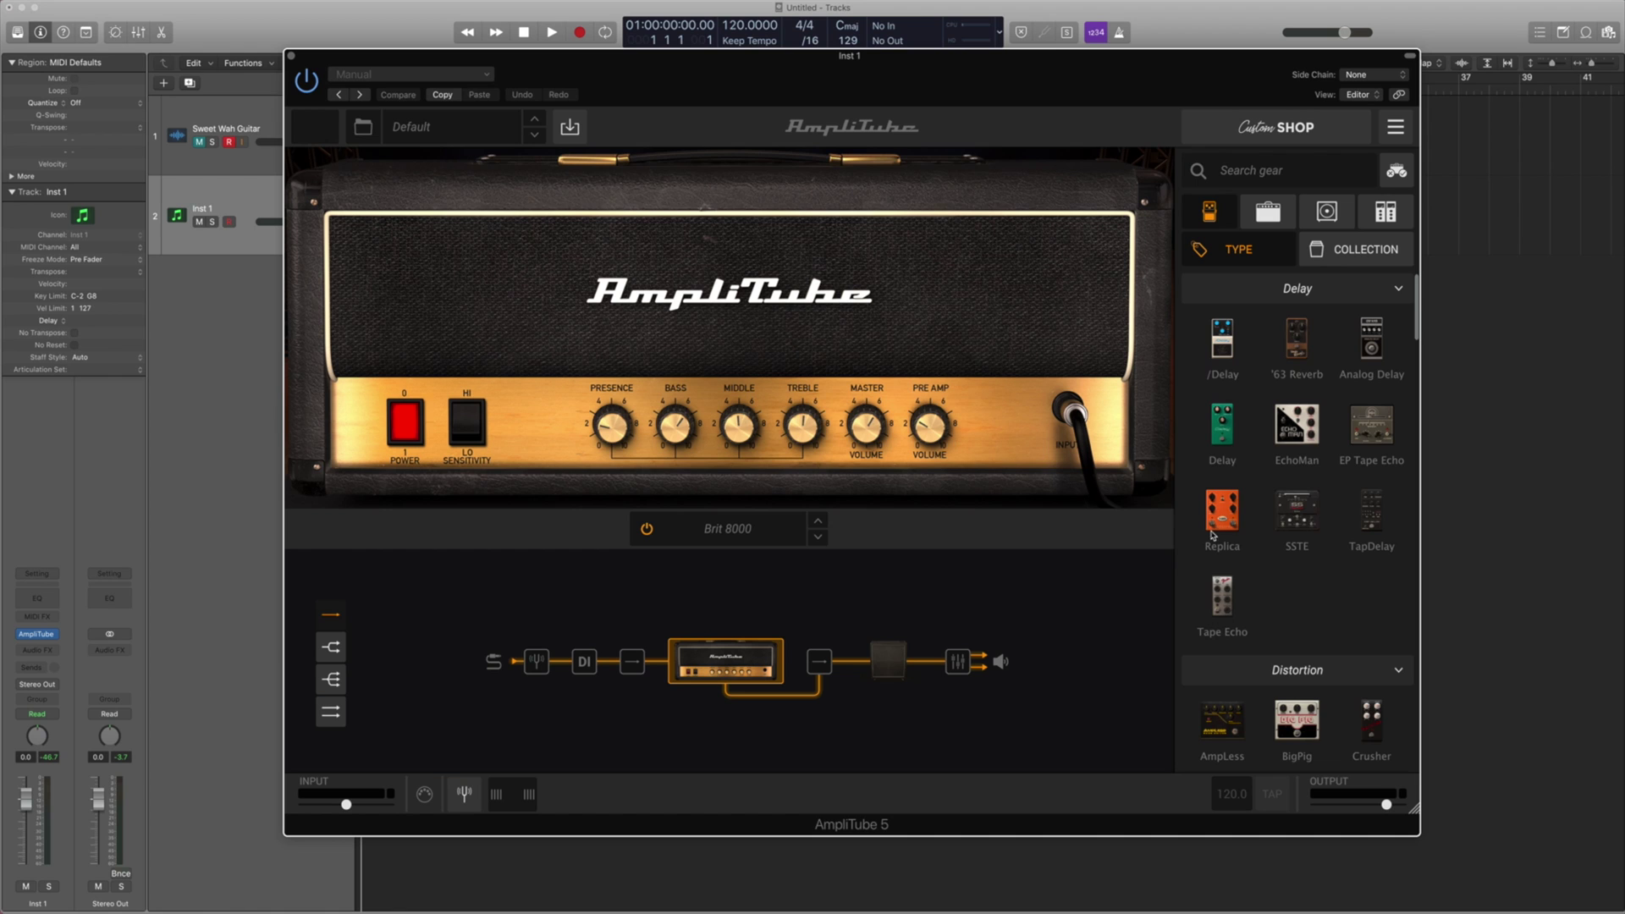
Step: Add the Wah 10 filter pedal ahead of the Brit 8000 amp in the Inst 1 track's AmpliTube chain
{"action": "scroll", "coordinate": [1302, 544], "scroll_direction": "down", "scroll_amount": 15}
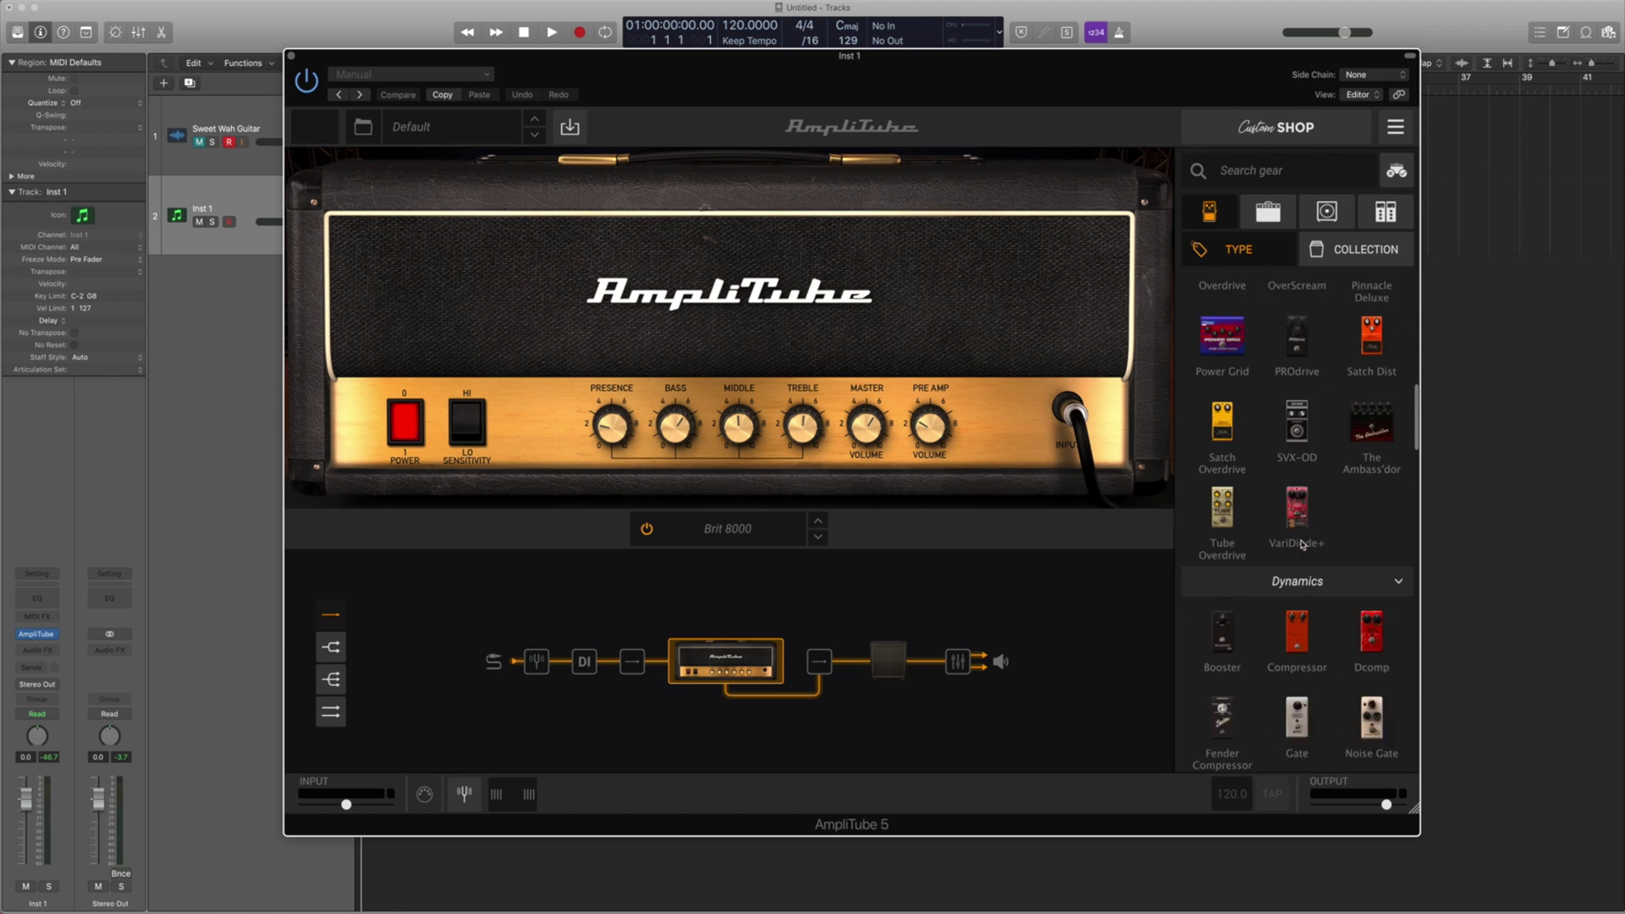
{"action": "scroll", "coordinate": [1302, 544], "scroll_direction": "down", "scroll_amount": 15}
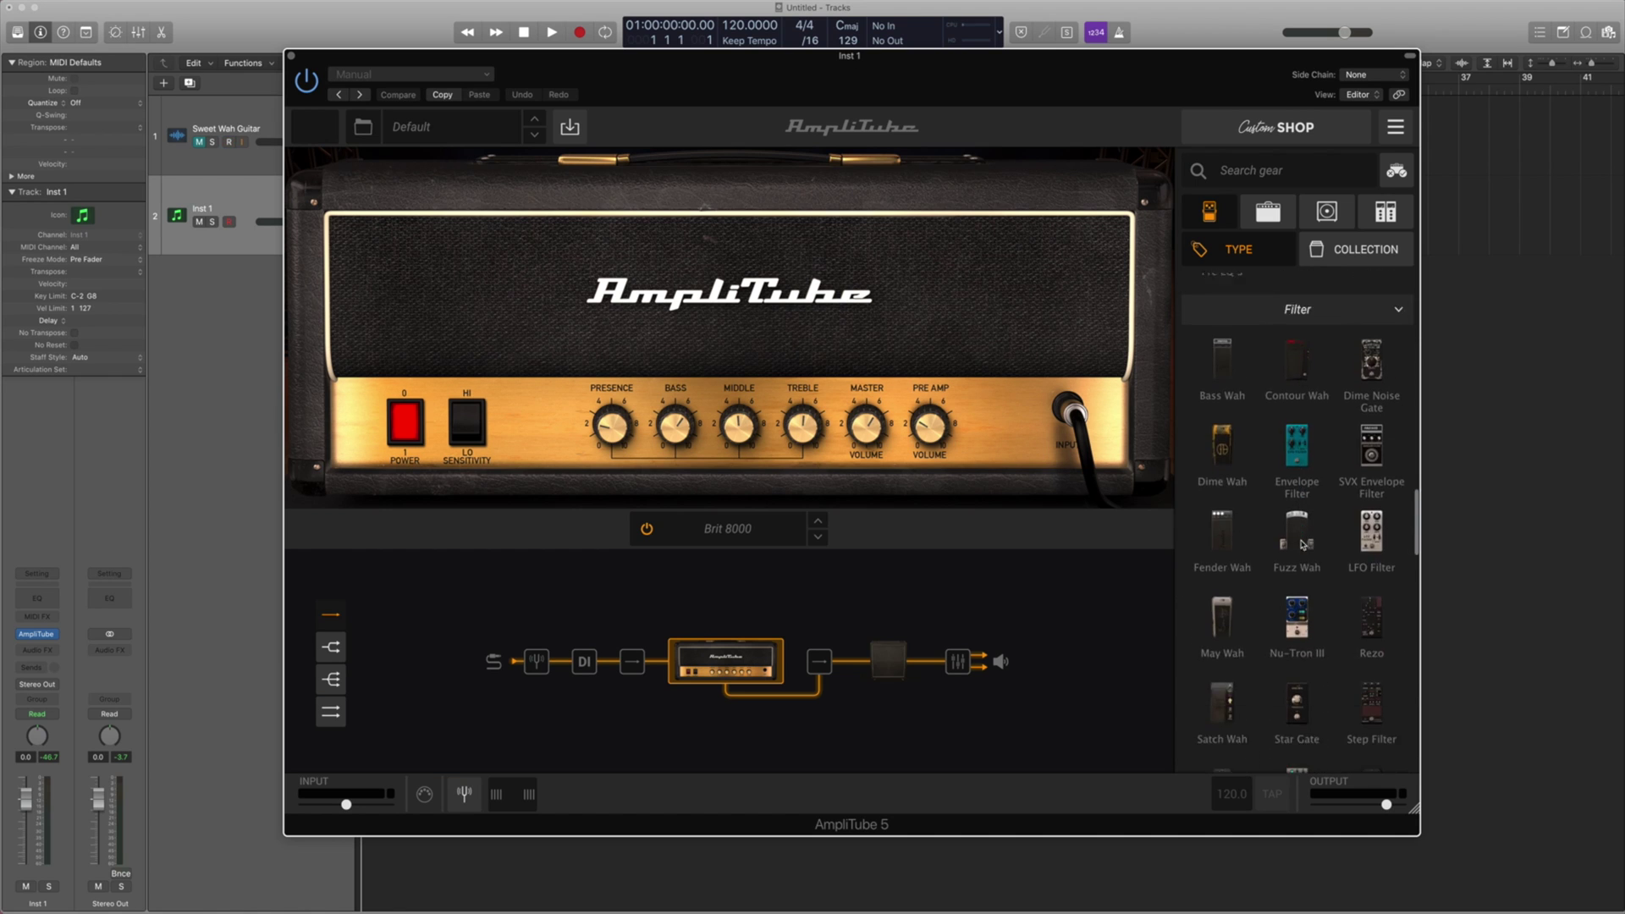
{"action": "scroll", "coordinate": [1302, 545], "scroll_direction": "down", "scroll_amount": 1}
{"action": "left_click_drag", "start_coordinate": [1301, 666], "coordinate": [642, 674]}
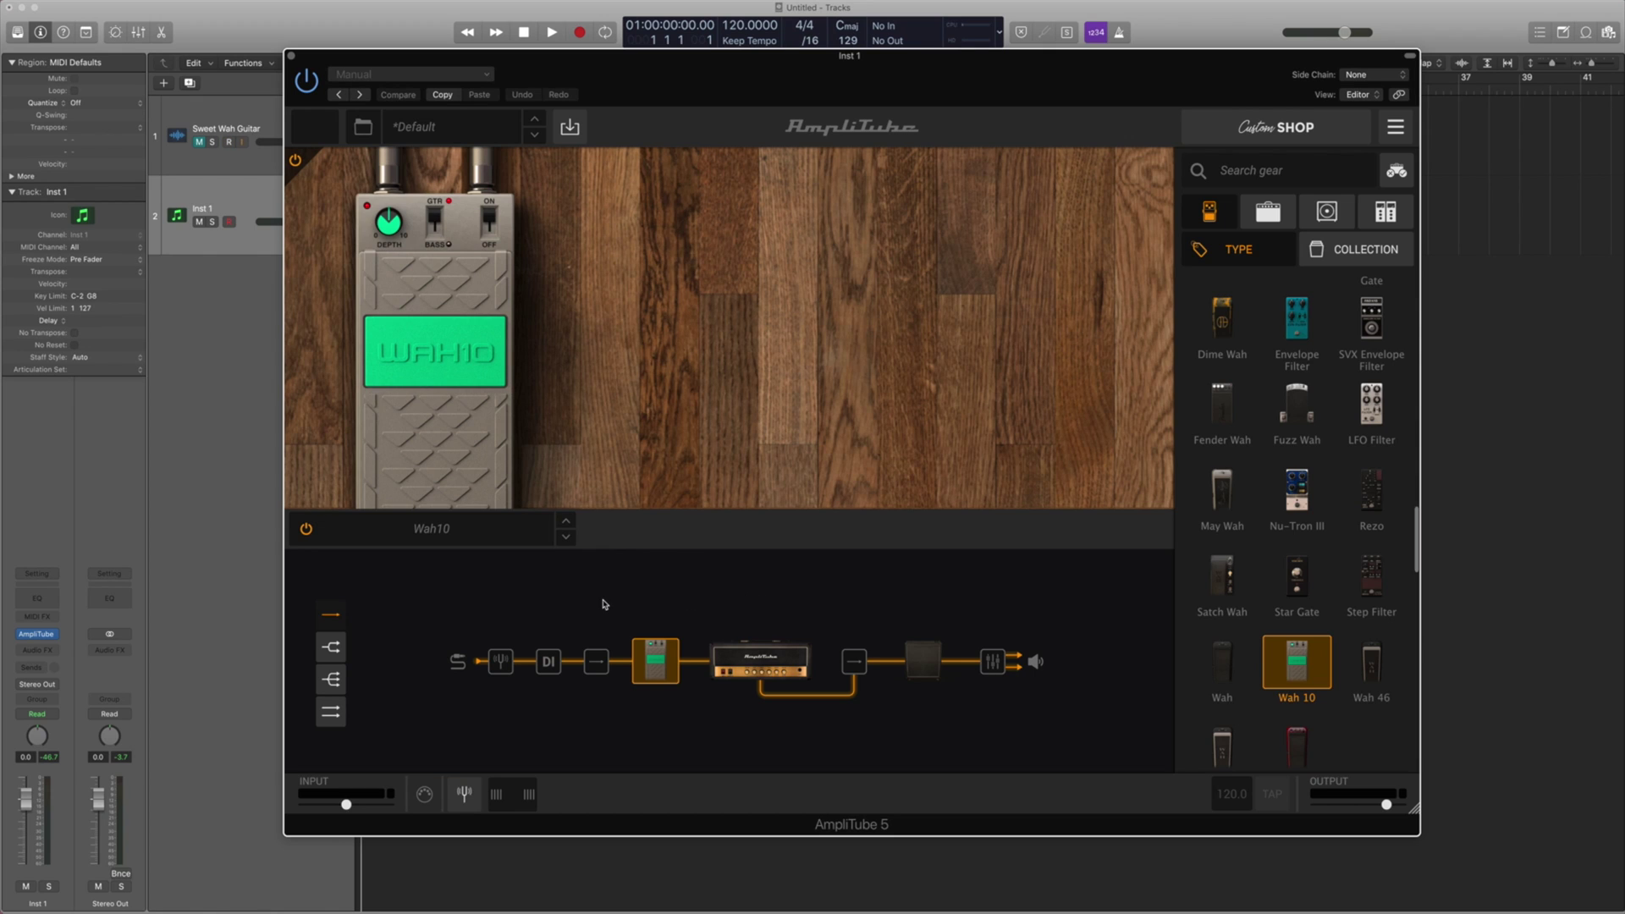
Step: Assign the Wah 10 pedal's Wah parameter on the Inst 1 track to MIDI with Learn Wah
{"action": "right_click", "coordinate": [430, 435]}
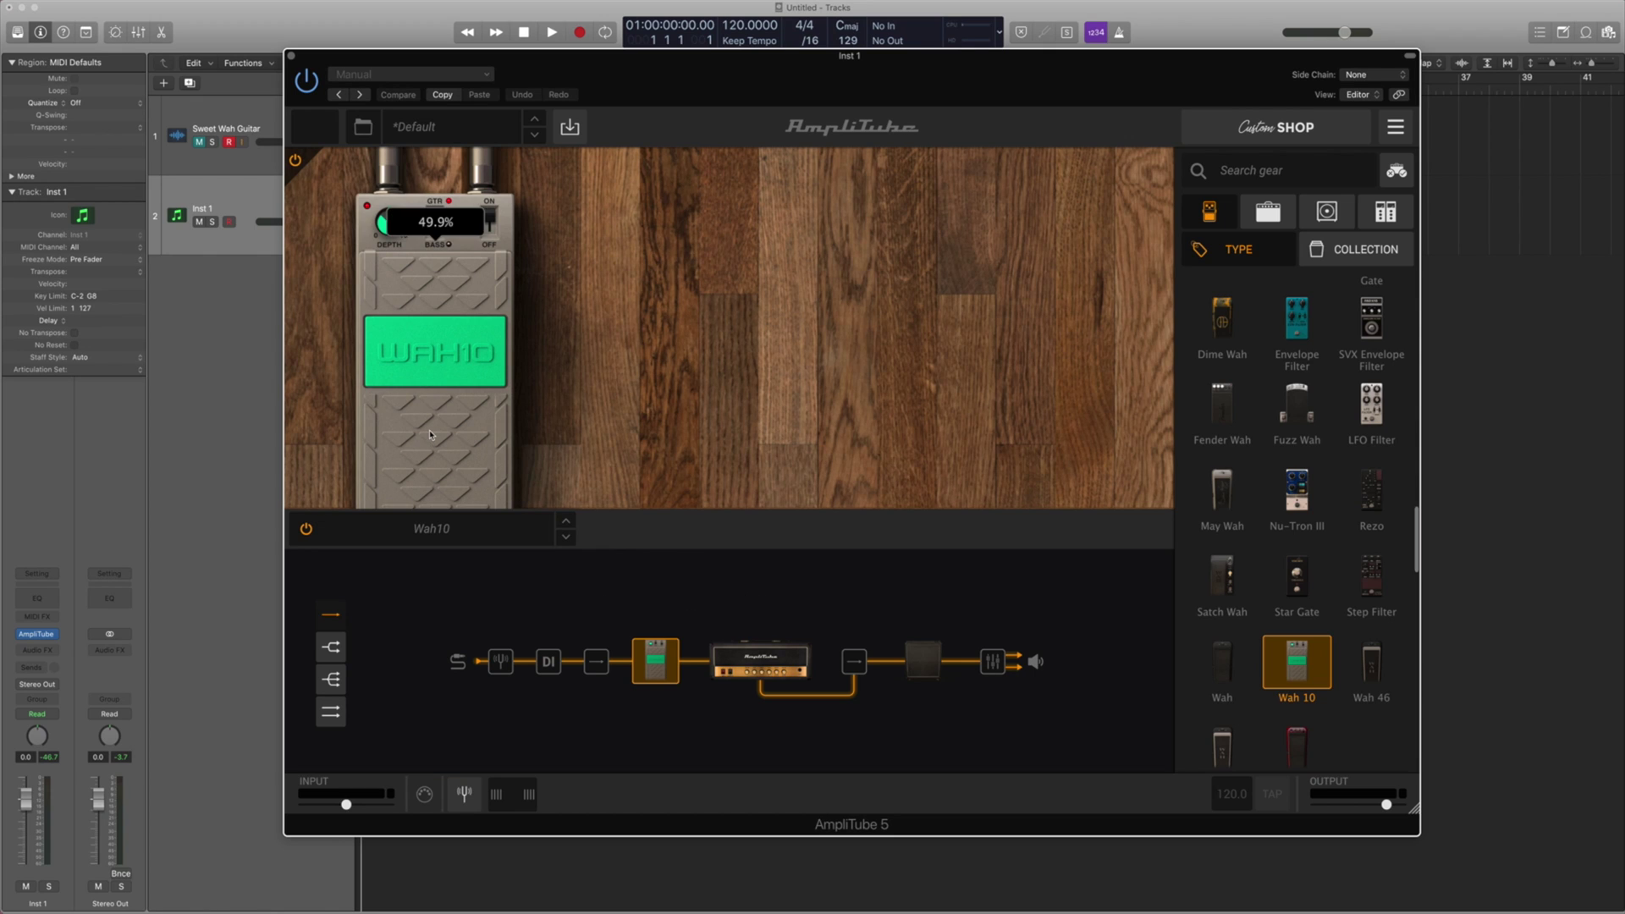
{"action": "mouse_move", "coordinate": [441, 642]}
{"action": "mouse_move", "coordinate": [567, 643]}
{"action": "left_click", "coordinate": [685, 645]}
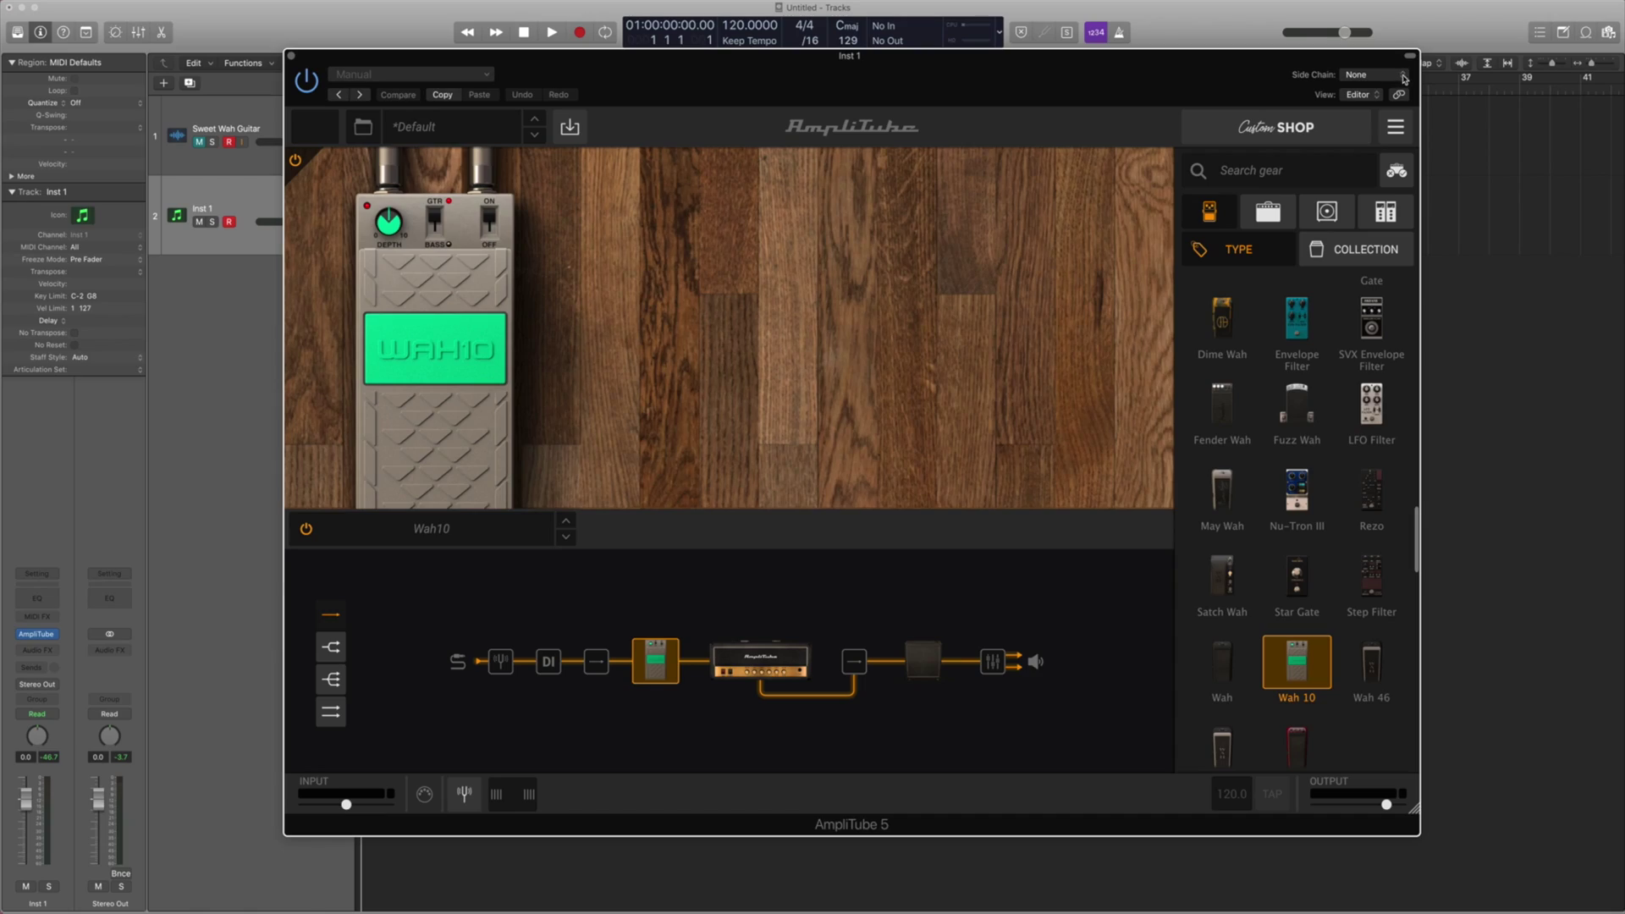
Step: Set the side chain source of the Inst 1 track's AmpliTube to Input 1
{"action": "left_click", "coordinate": [1403, 79]}
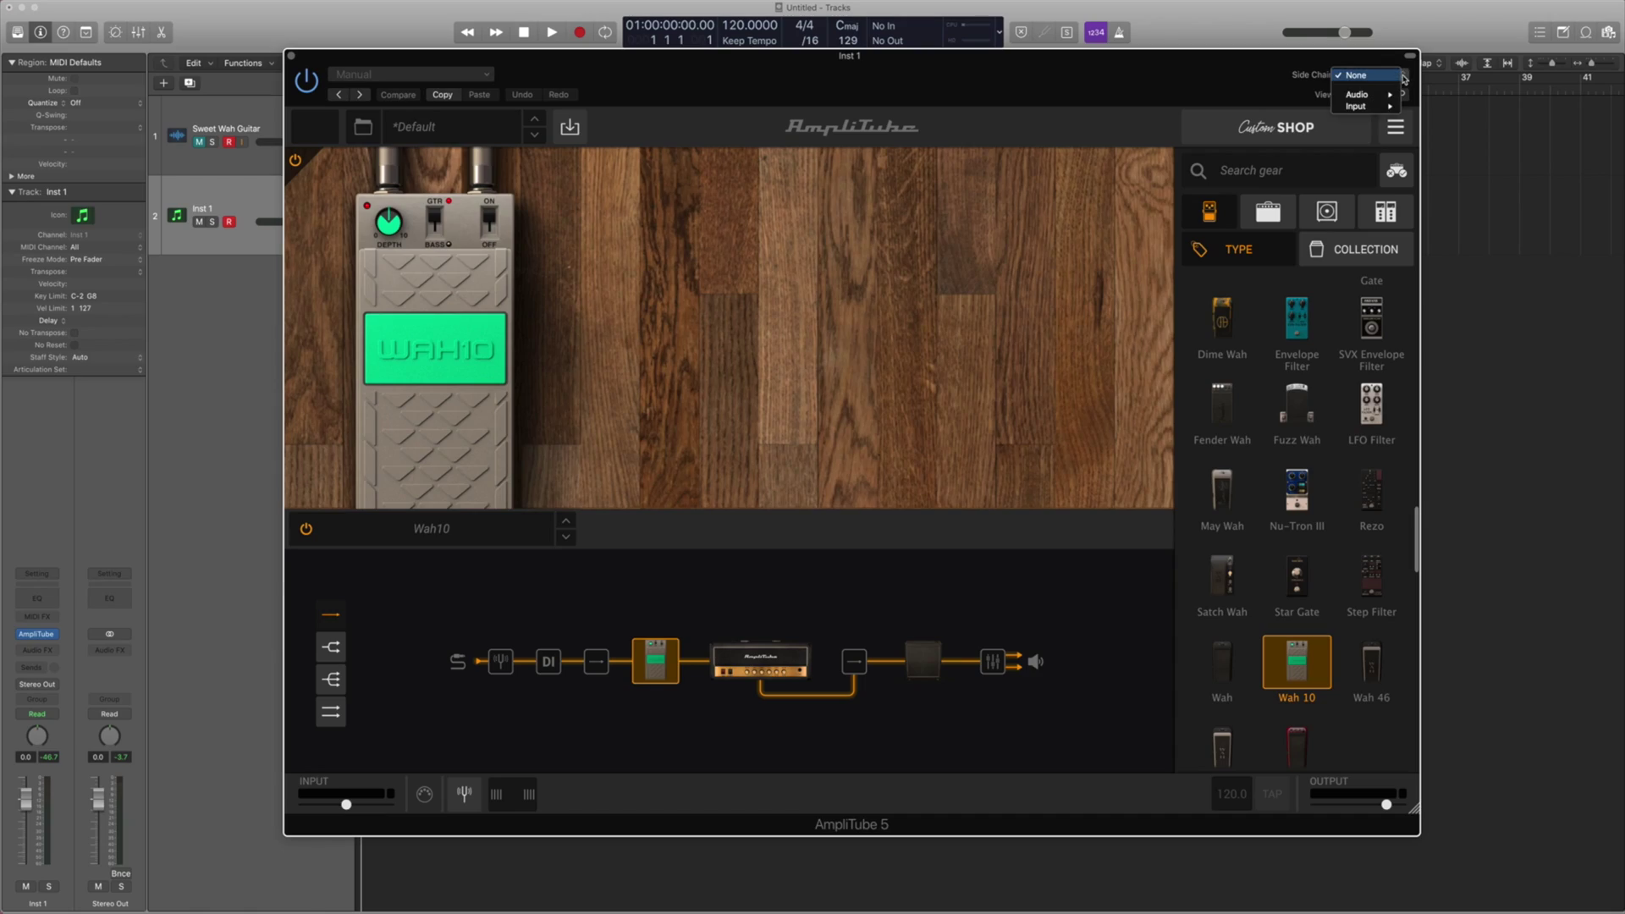
{"action": "mouse_move", "coordinate": [1389, 107]}
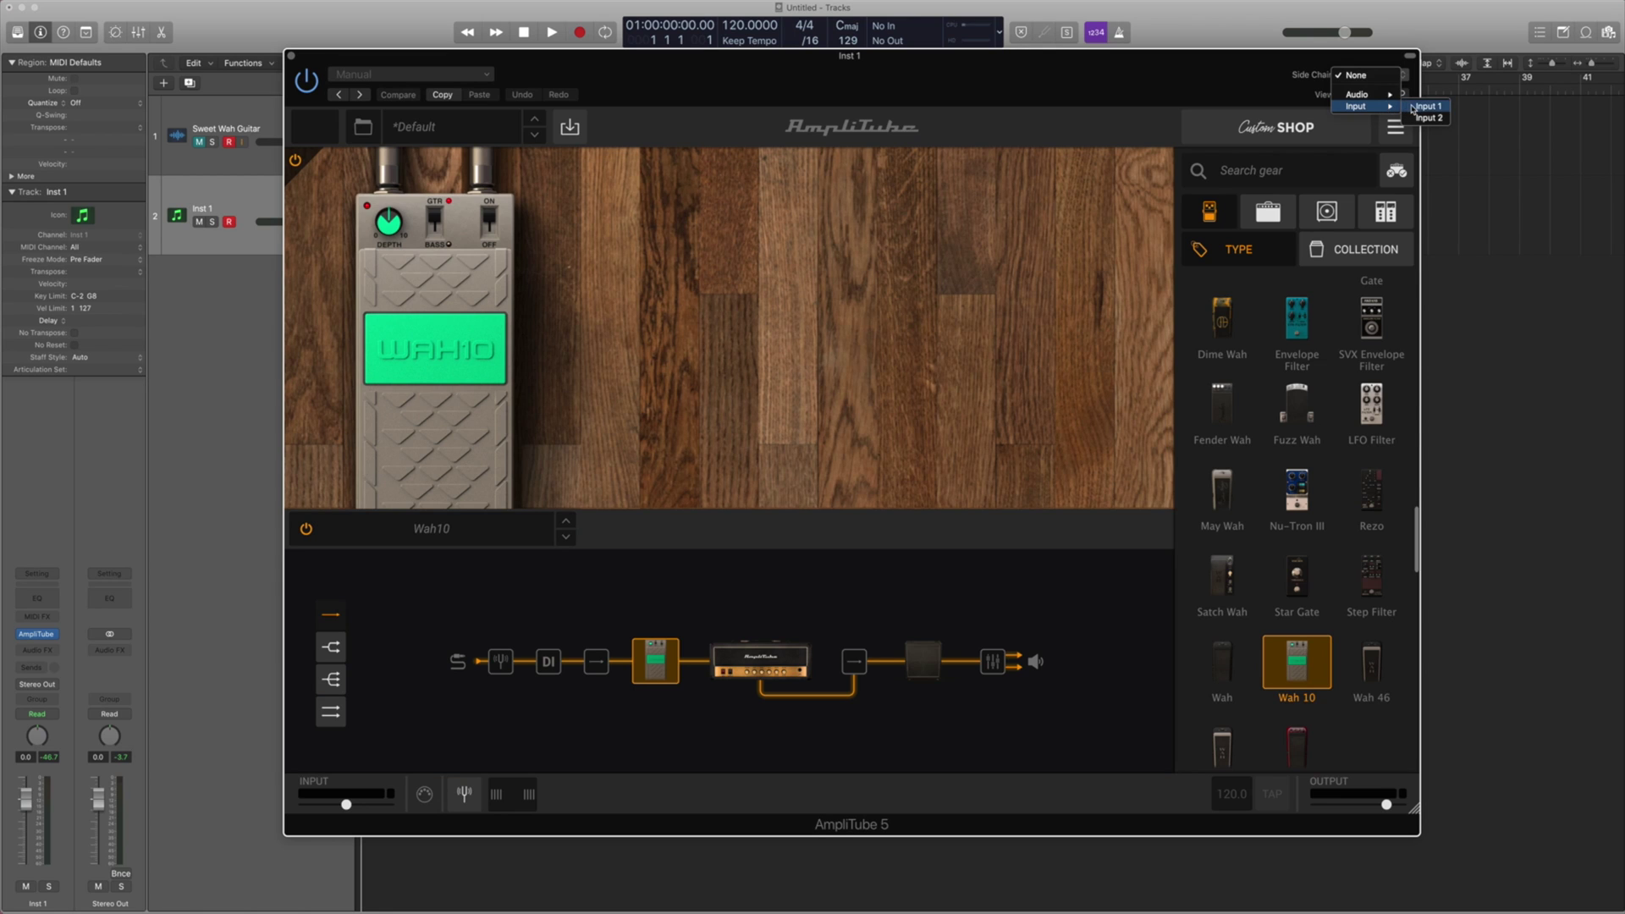
{"action": "left_click", "coordinate": [1414, 107]}
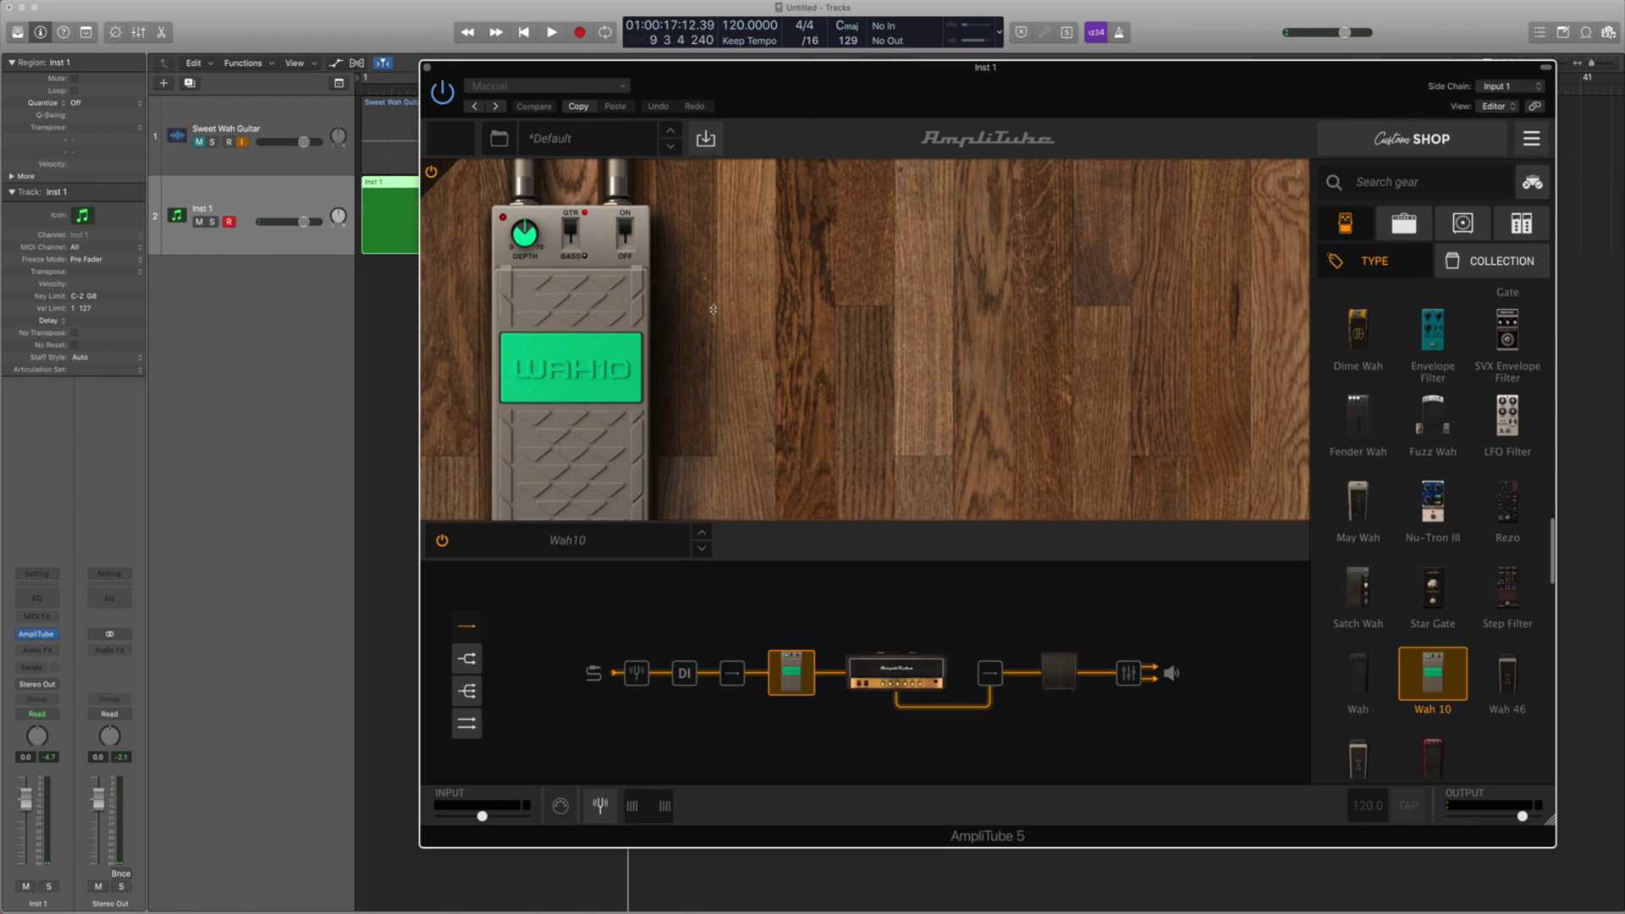
Step: Close the AmpliTube window and open the recorded Inst 1 MIDI region in an enlarged Step Editor
{"action": "left_click_drag", "start_coordinate": [772, 100], "coordinate": [631, 435]}
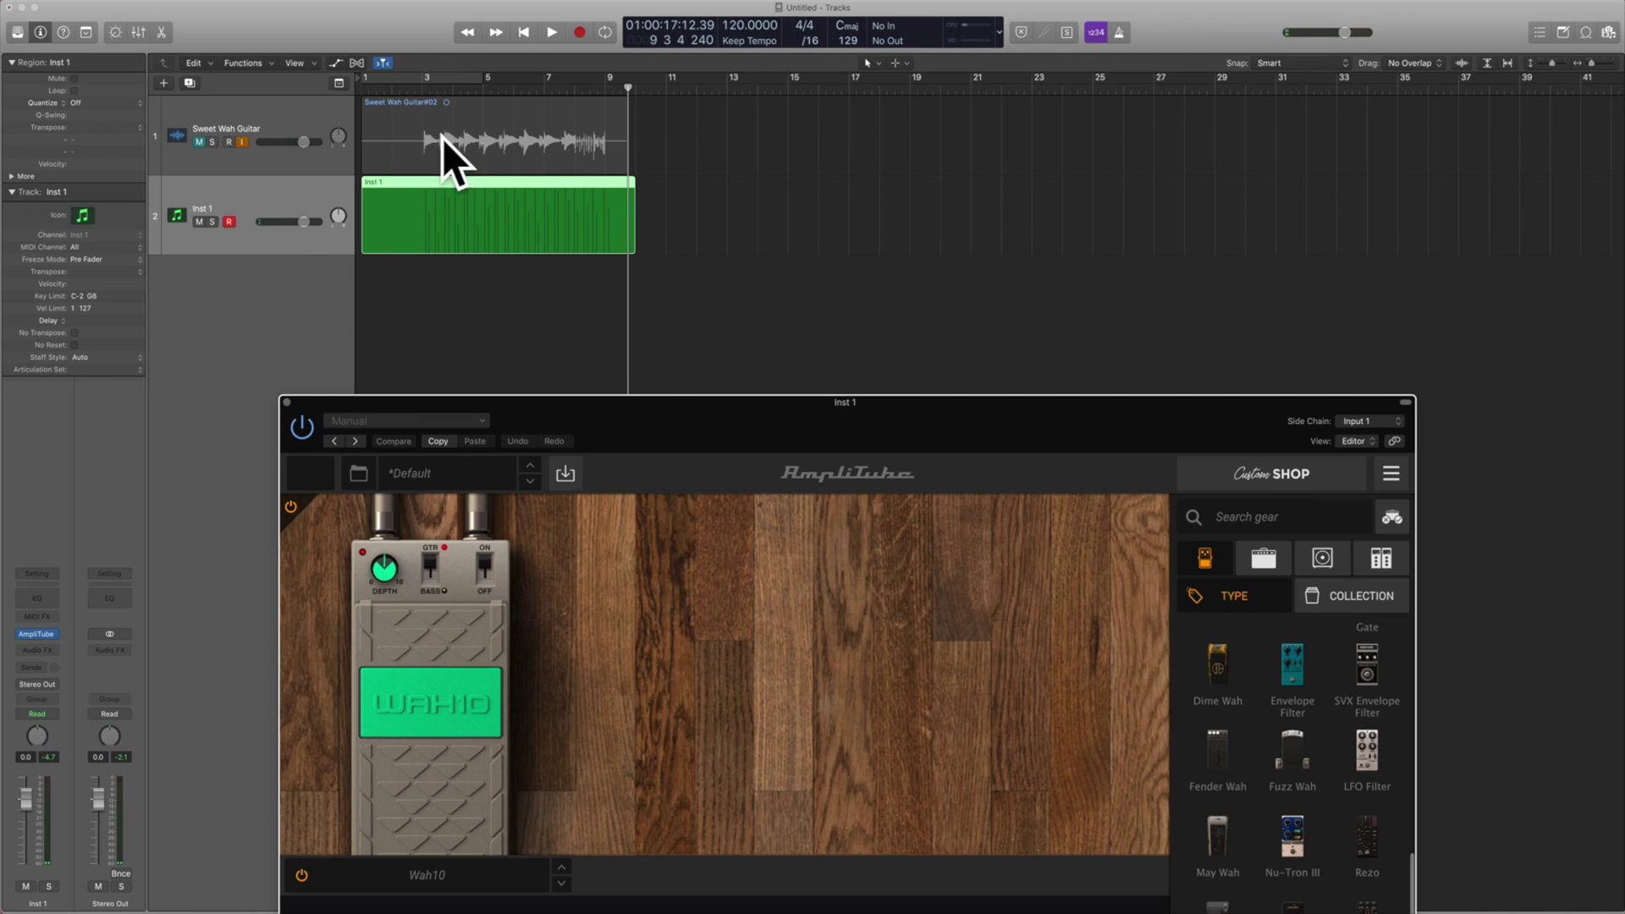
{"action": "double_click", "coordinate": [429, 227]}
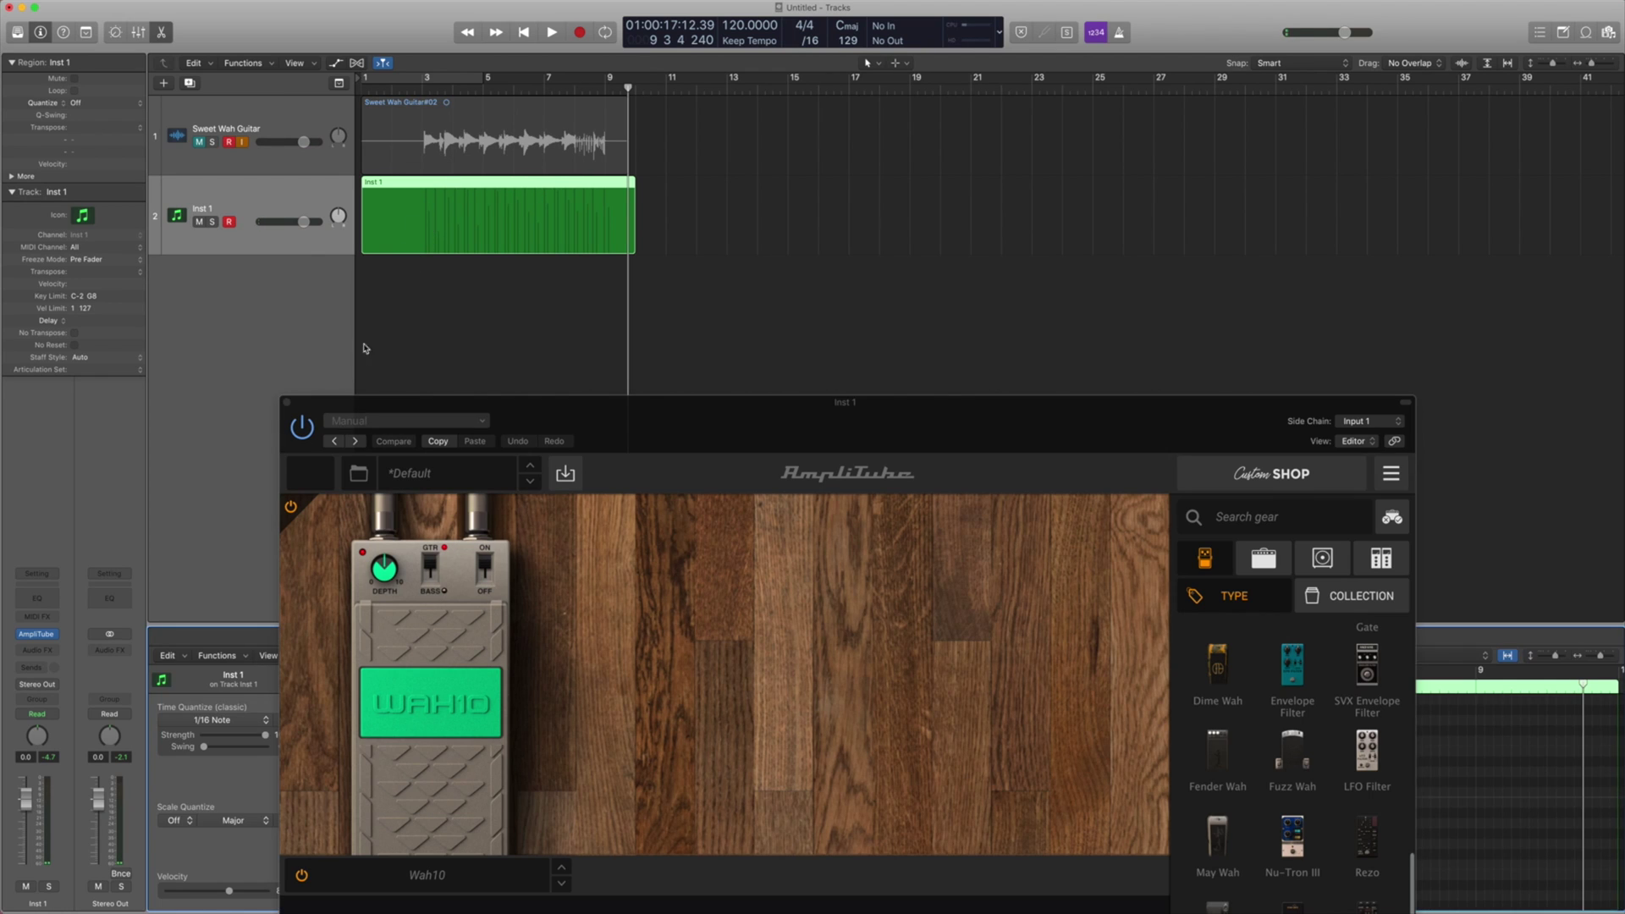
{"action": "left_click", "coordinate": [287, 404]}
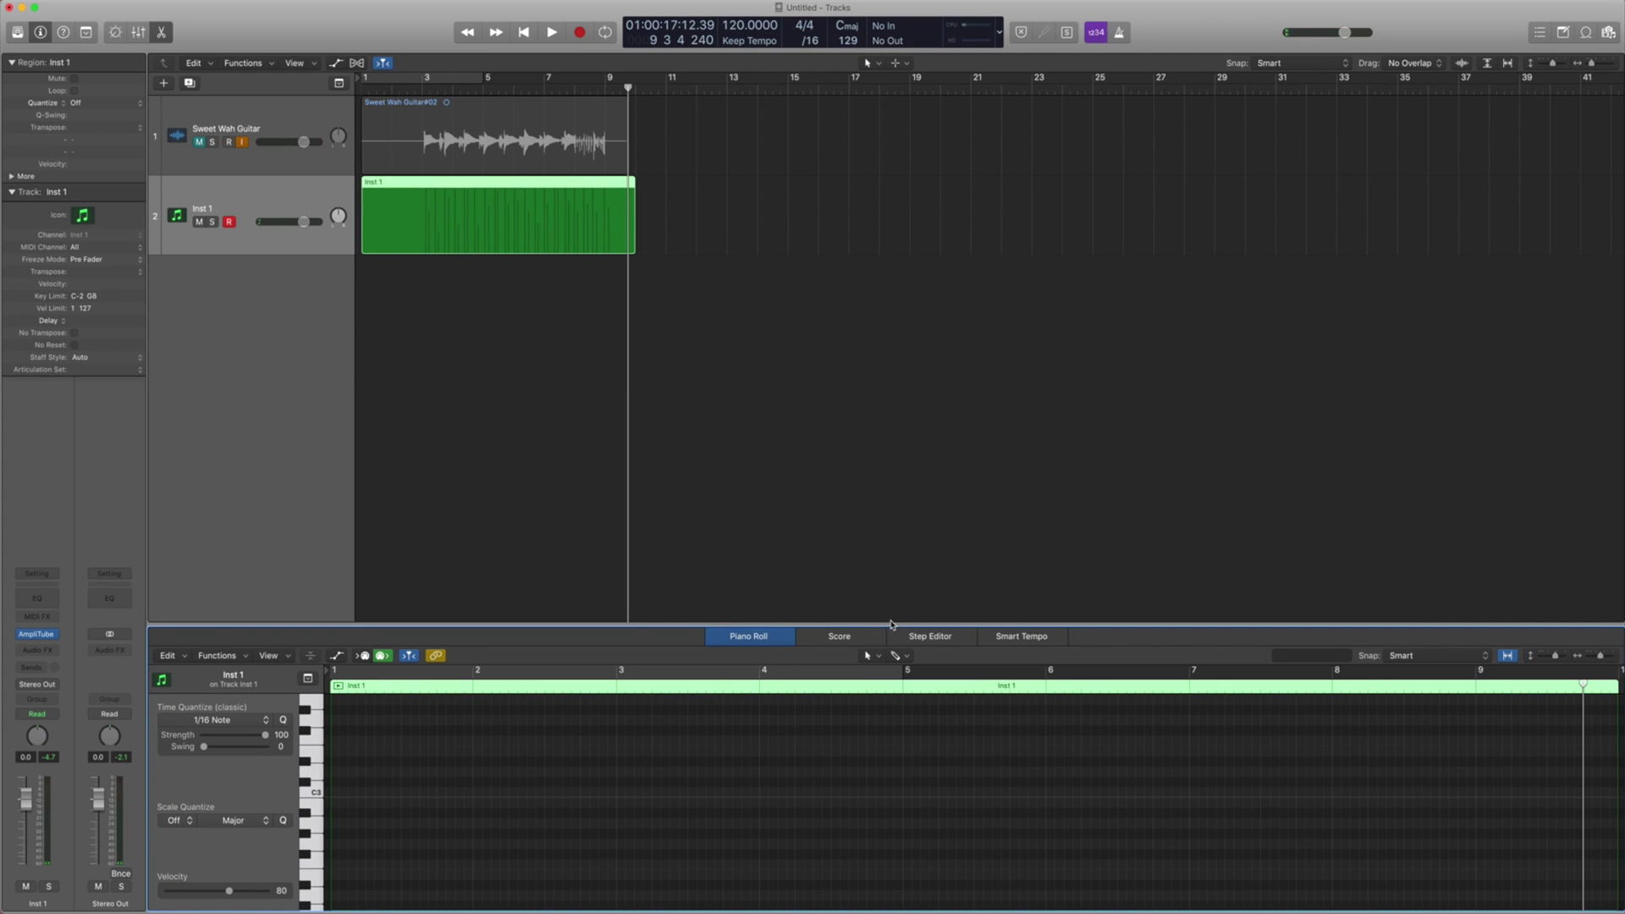
{"action": "left_click_drag", "start_coordinate": [890, 625], "coordinate": [888, 404]}
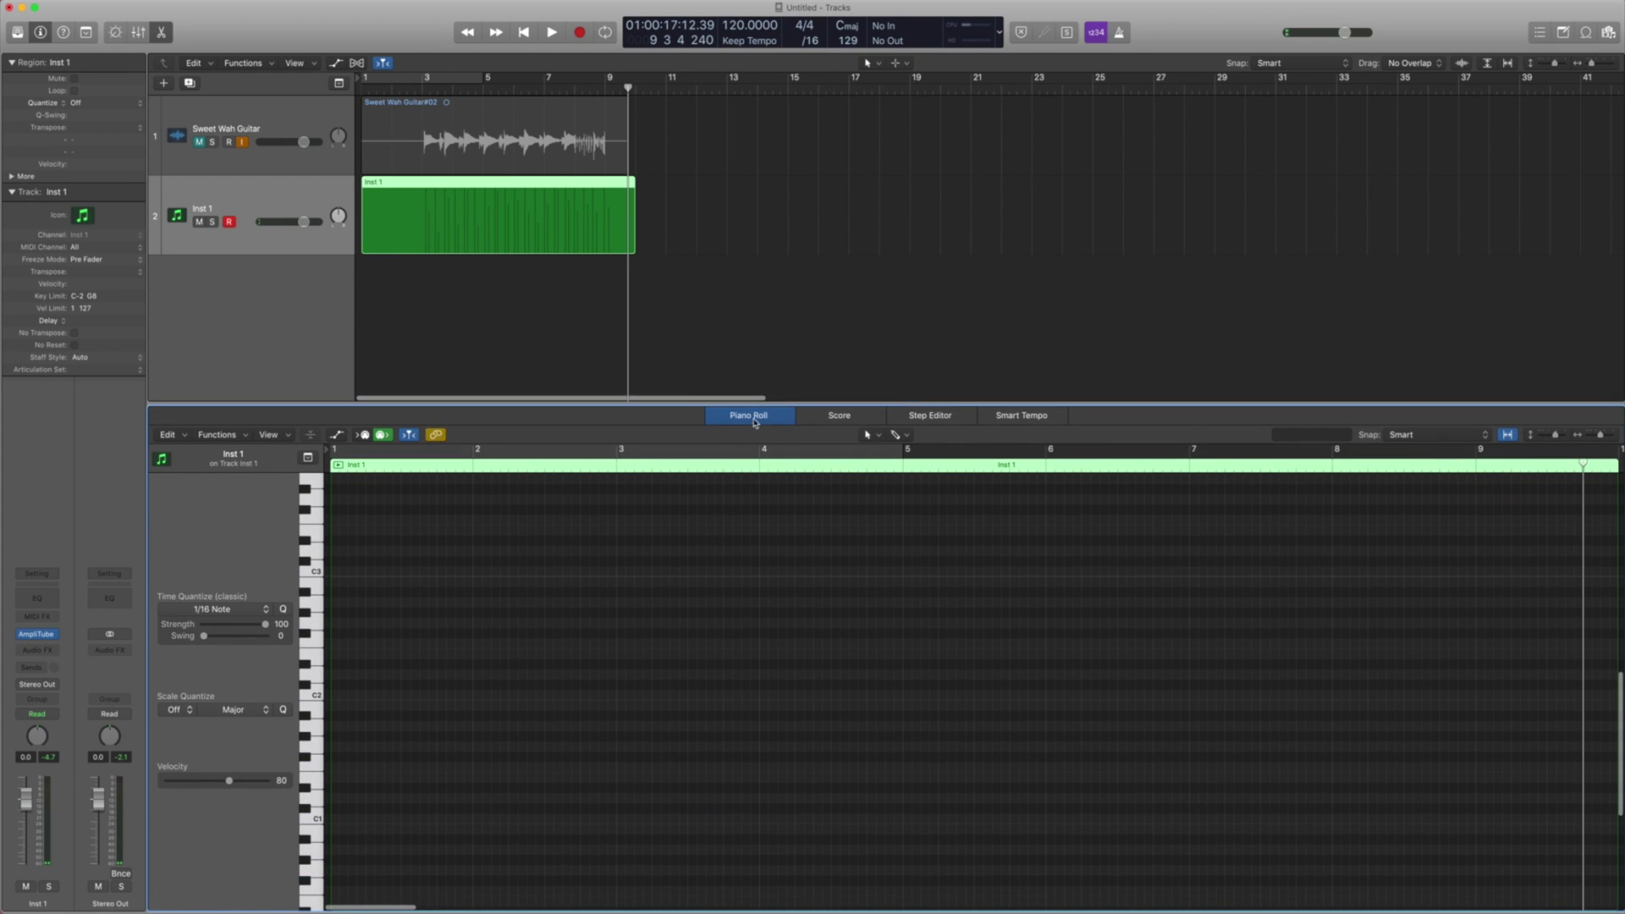
{"action": "left_click", "coordinate": [928, 416]}
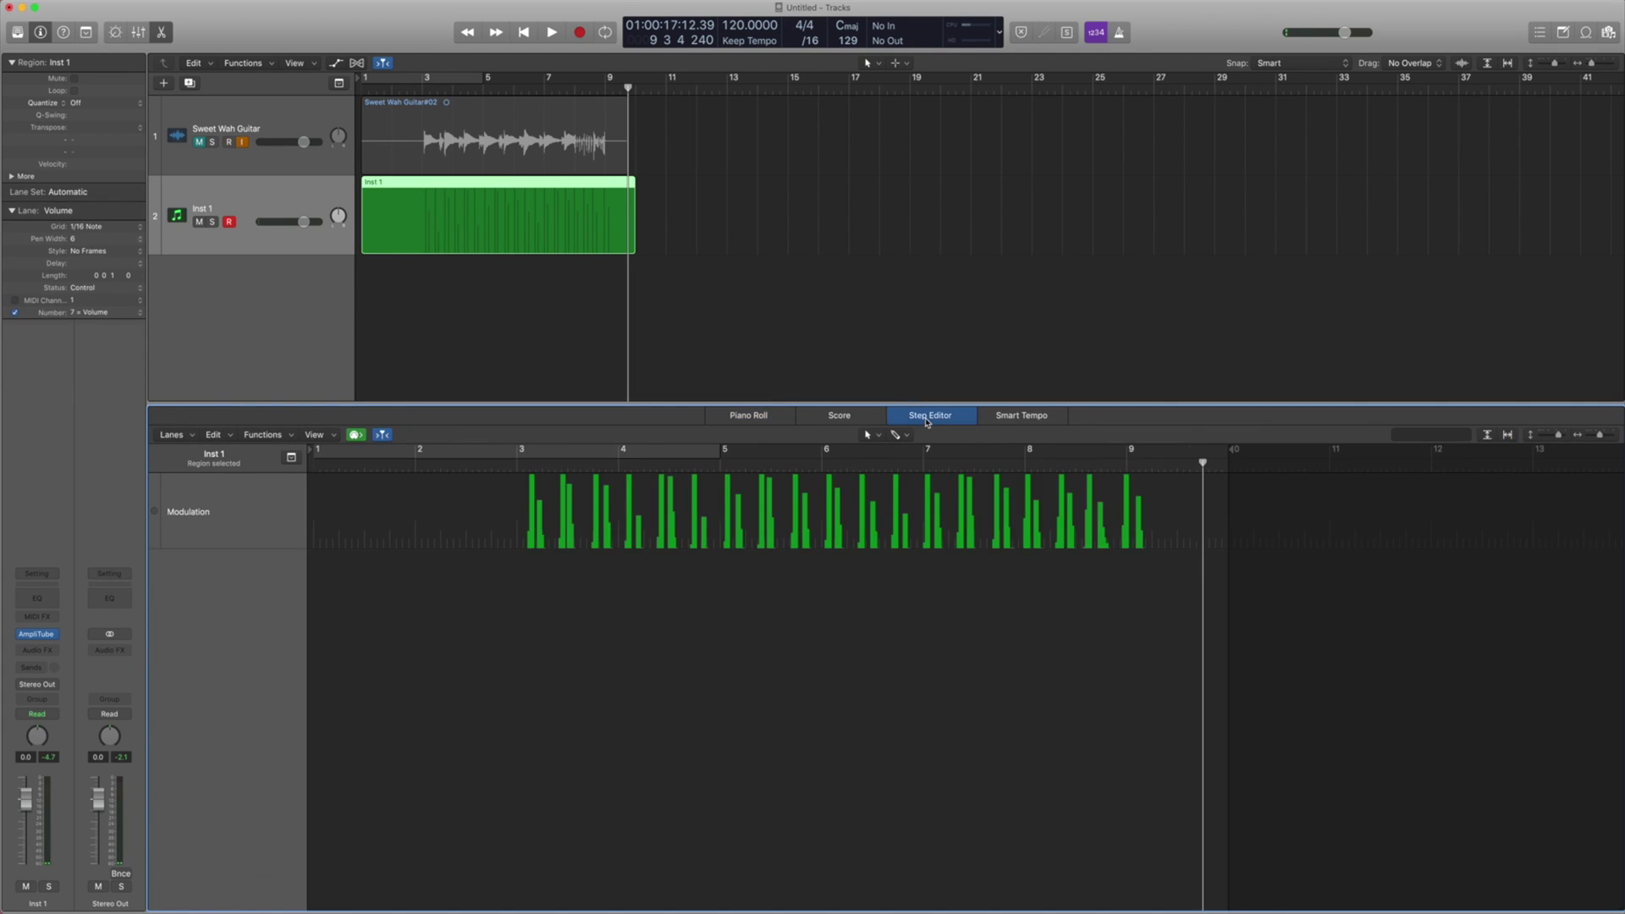
Step: Select and enlarge the Modulation lane to examine the recorded wah movements, and close the editor
{"action": "left_click", "coordinate": [532, 541]}
{"action": "left_click", "coordinate": [528, 543]}
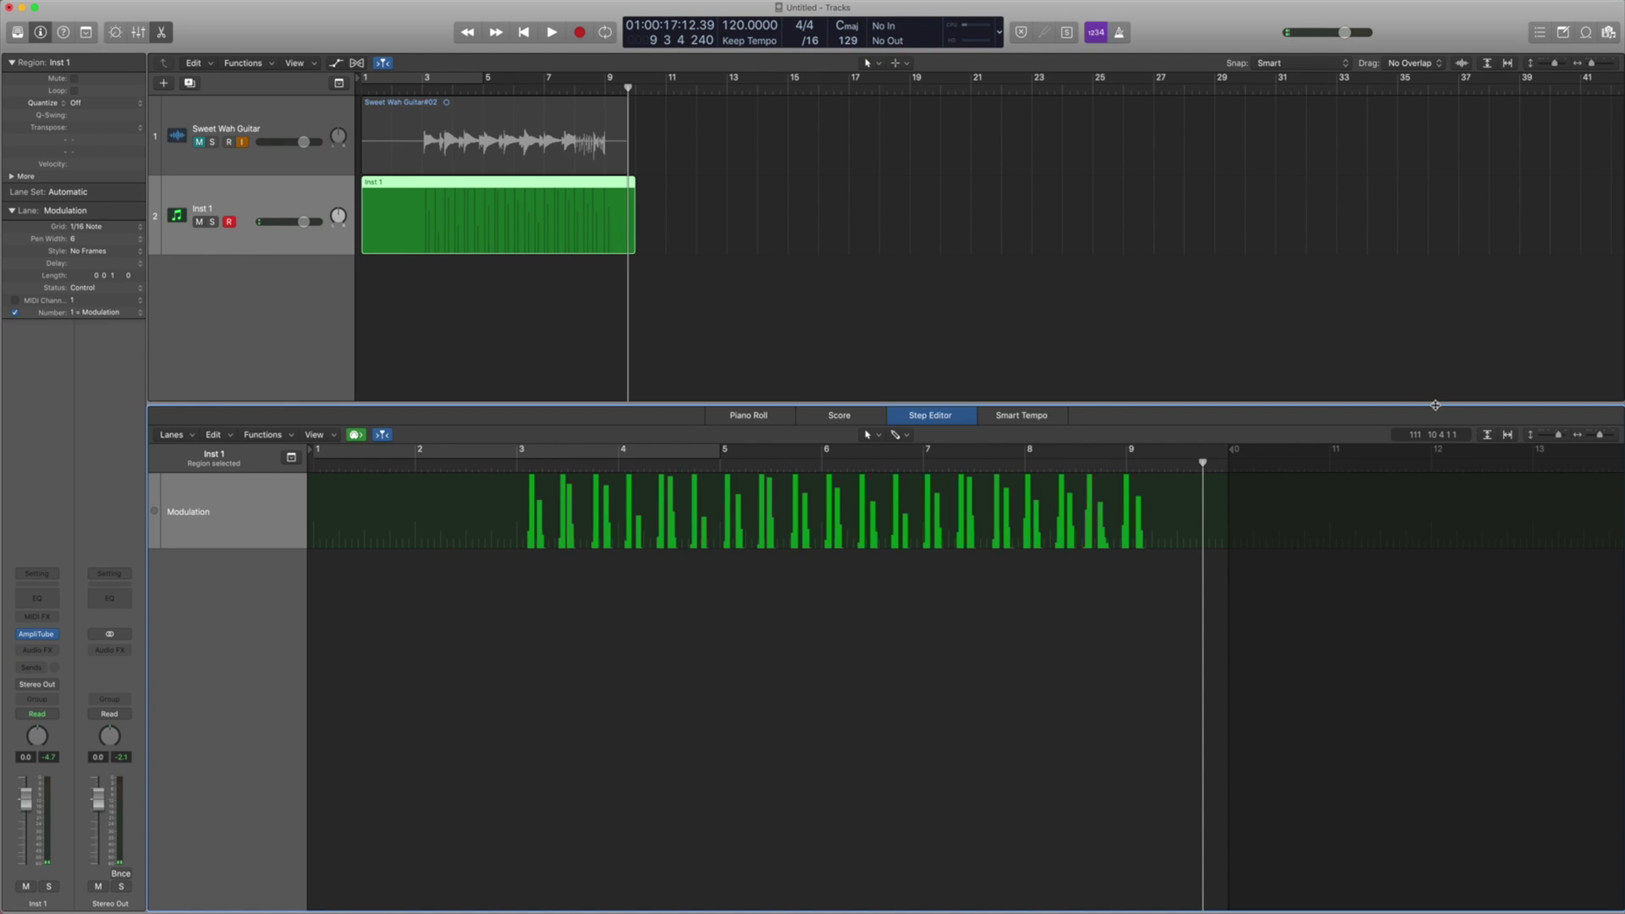
{"action": "left_click_drag", "start_coordinate": [1600, 436], "coordinate": [1569, 439]}
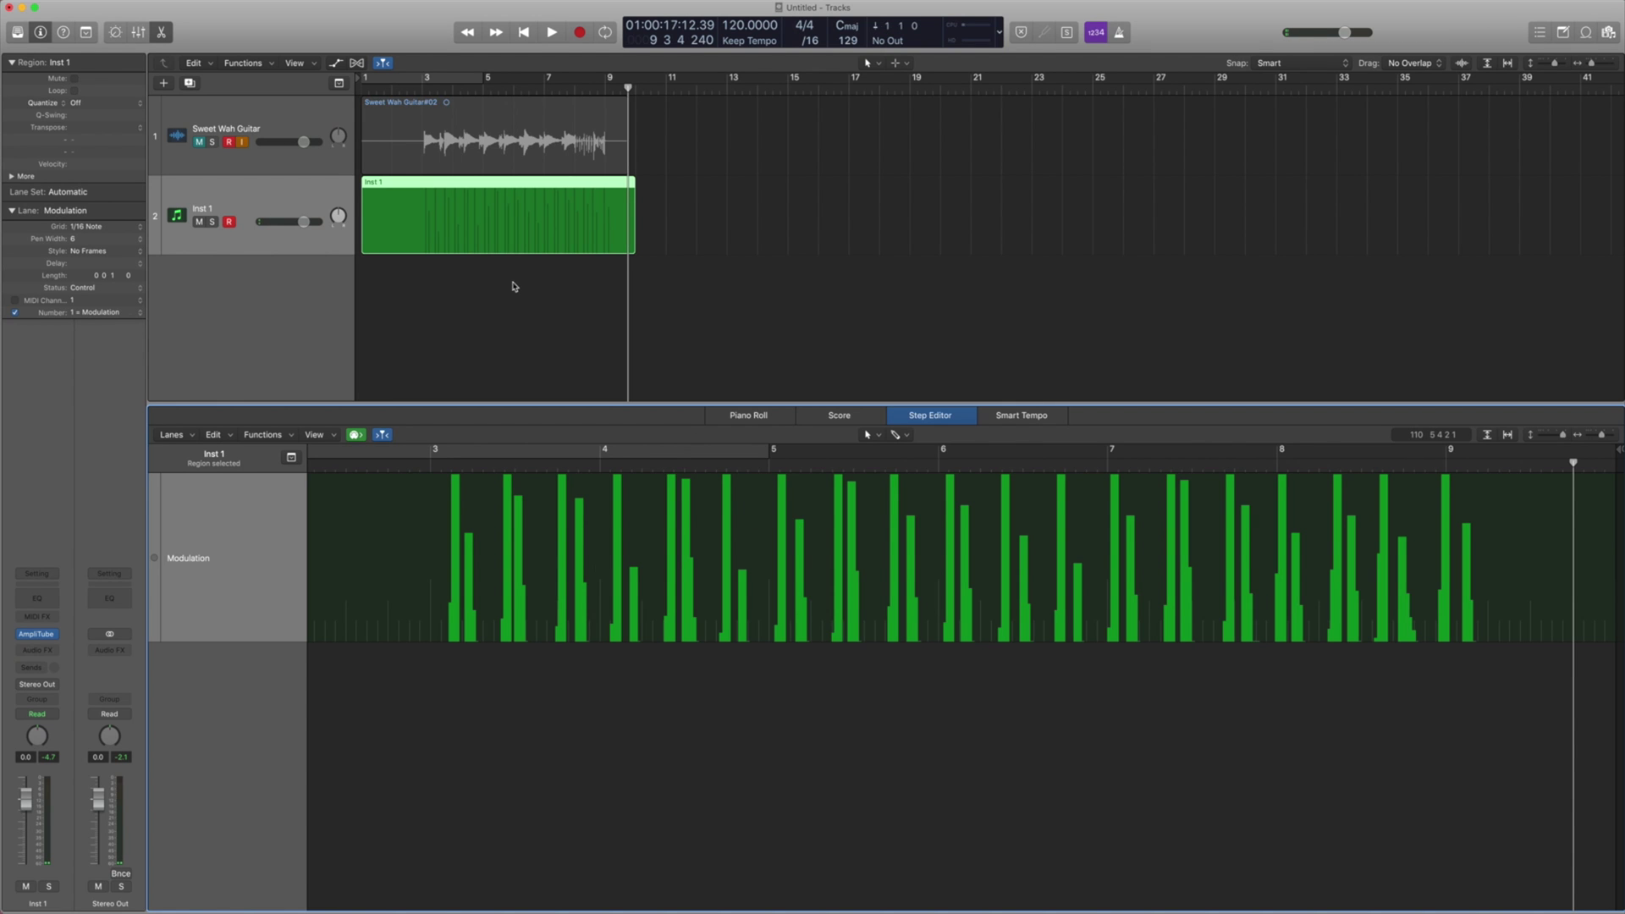
{"action": "left_click", "coordinate": [162, 34]}
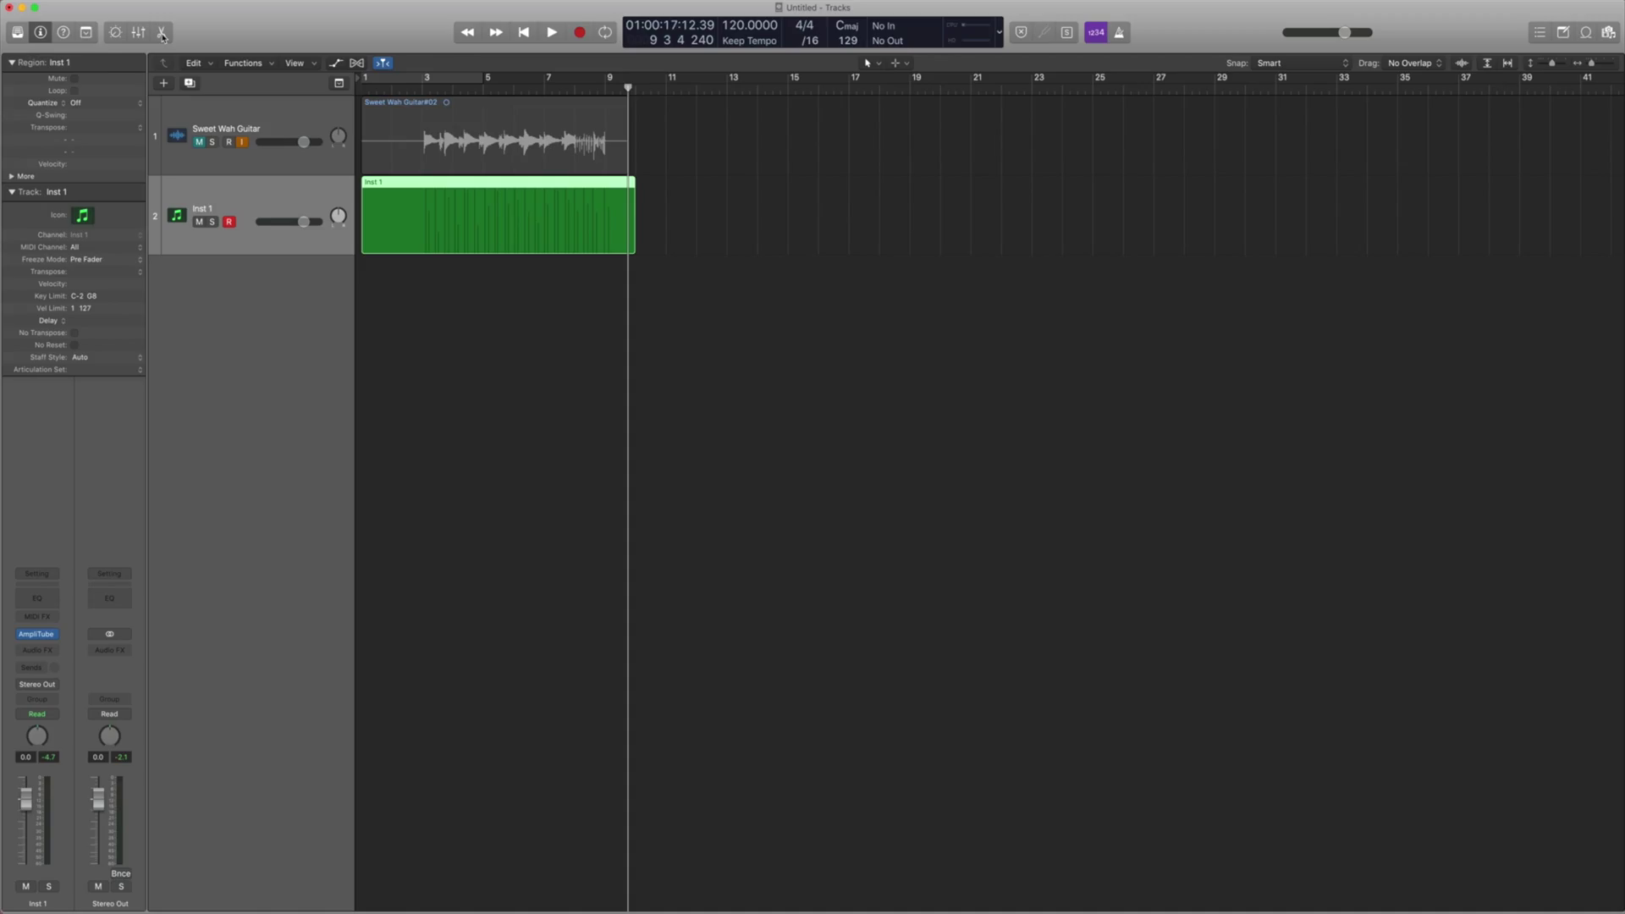
Step: Play the project from the start, compare playback with the Sweet Wah Guitar track unmuted, and mute that track again
{"action": "key", "text": "Return"}
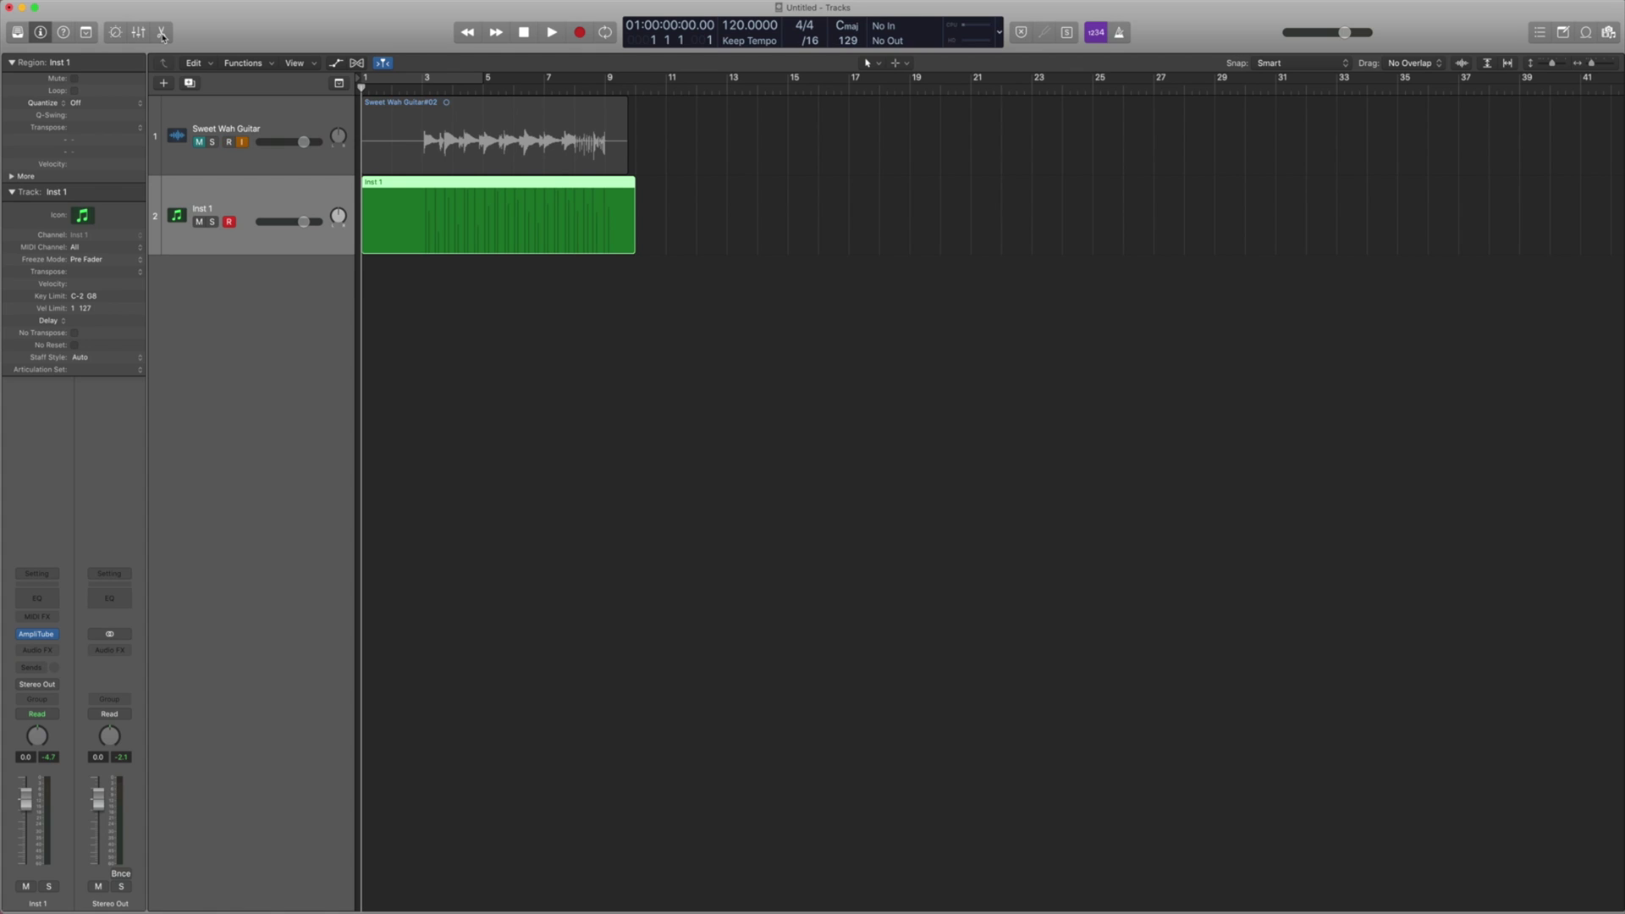
{"action": "key", "text": "space"}
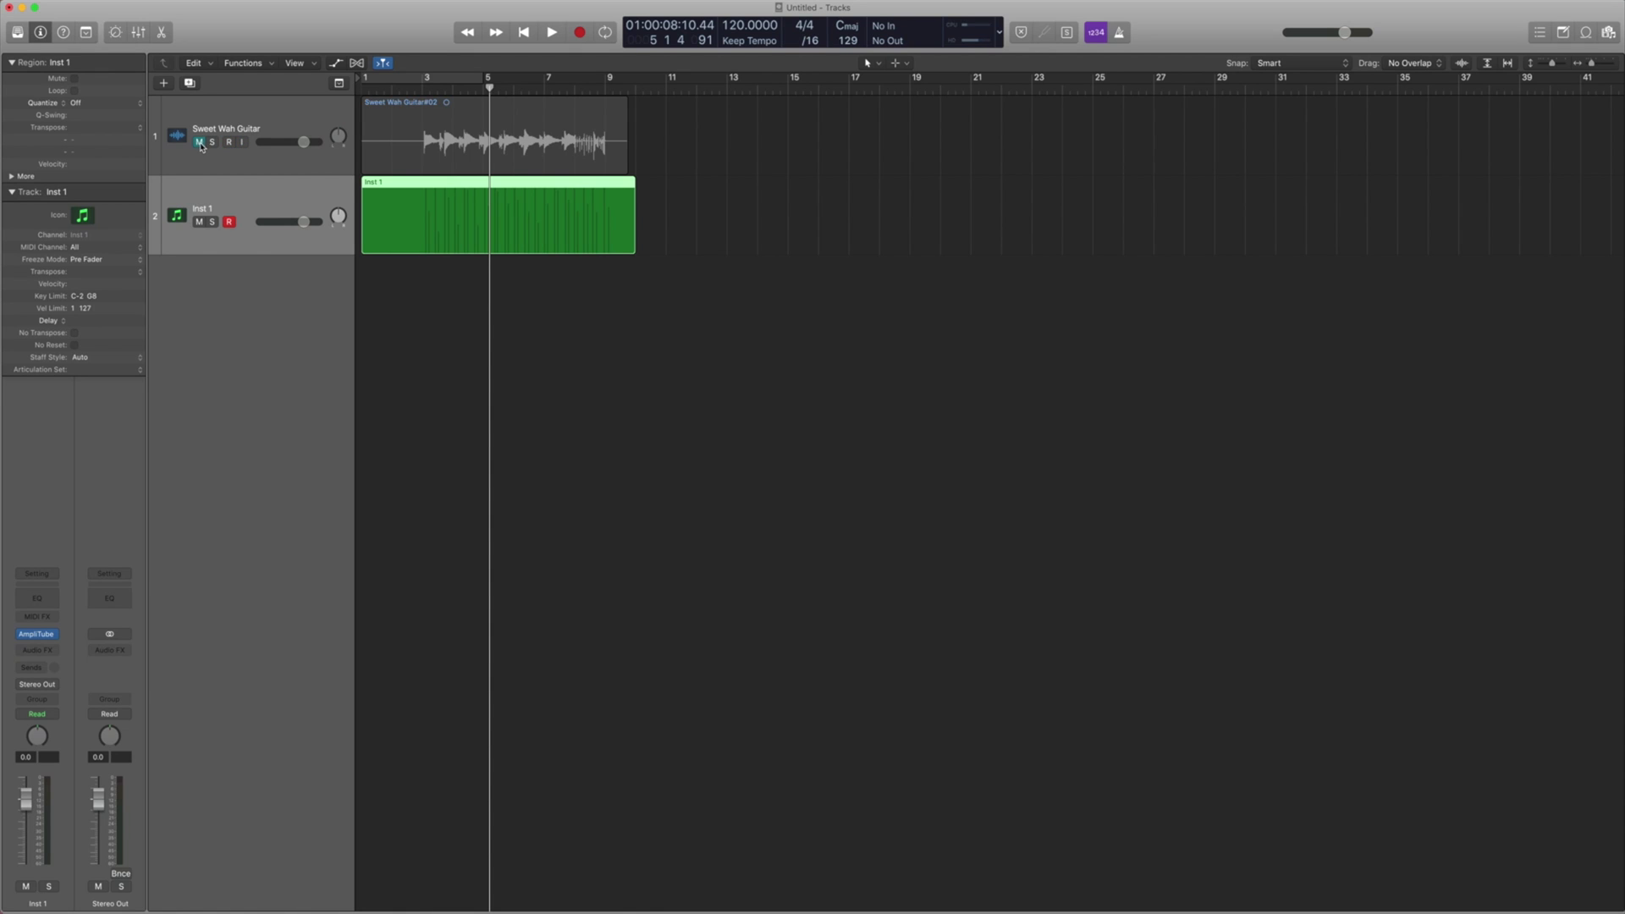
{"action": "left_click", "coordinate": [197, 143]}
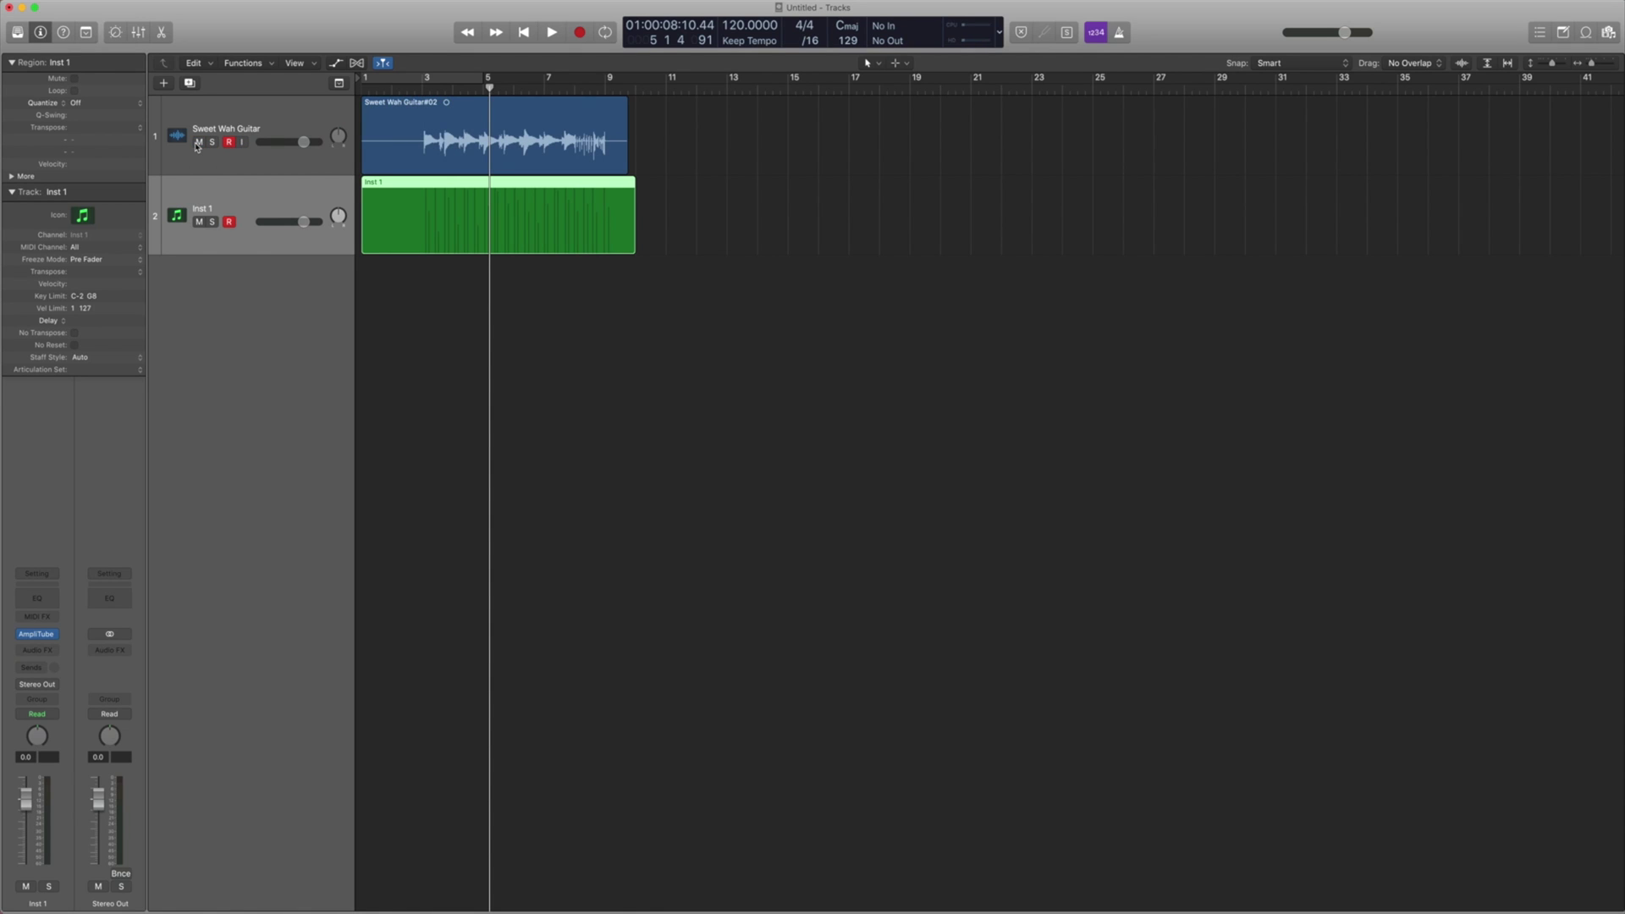
{"action": "key", "text": "space"}
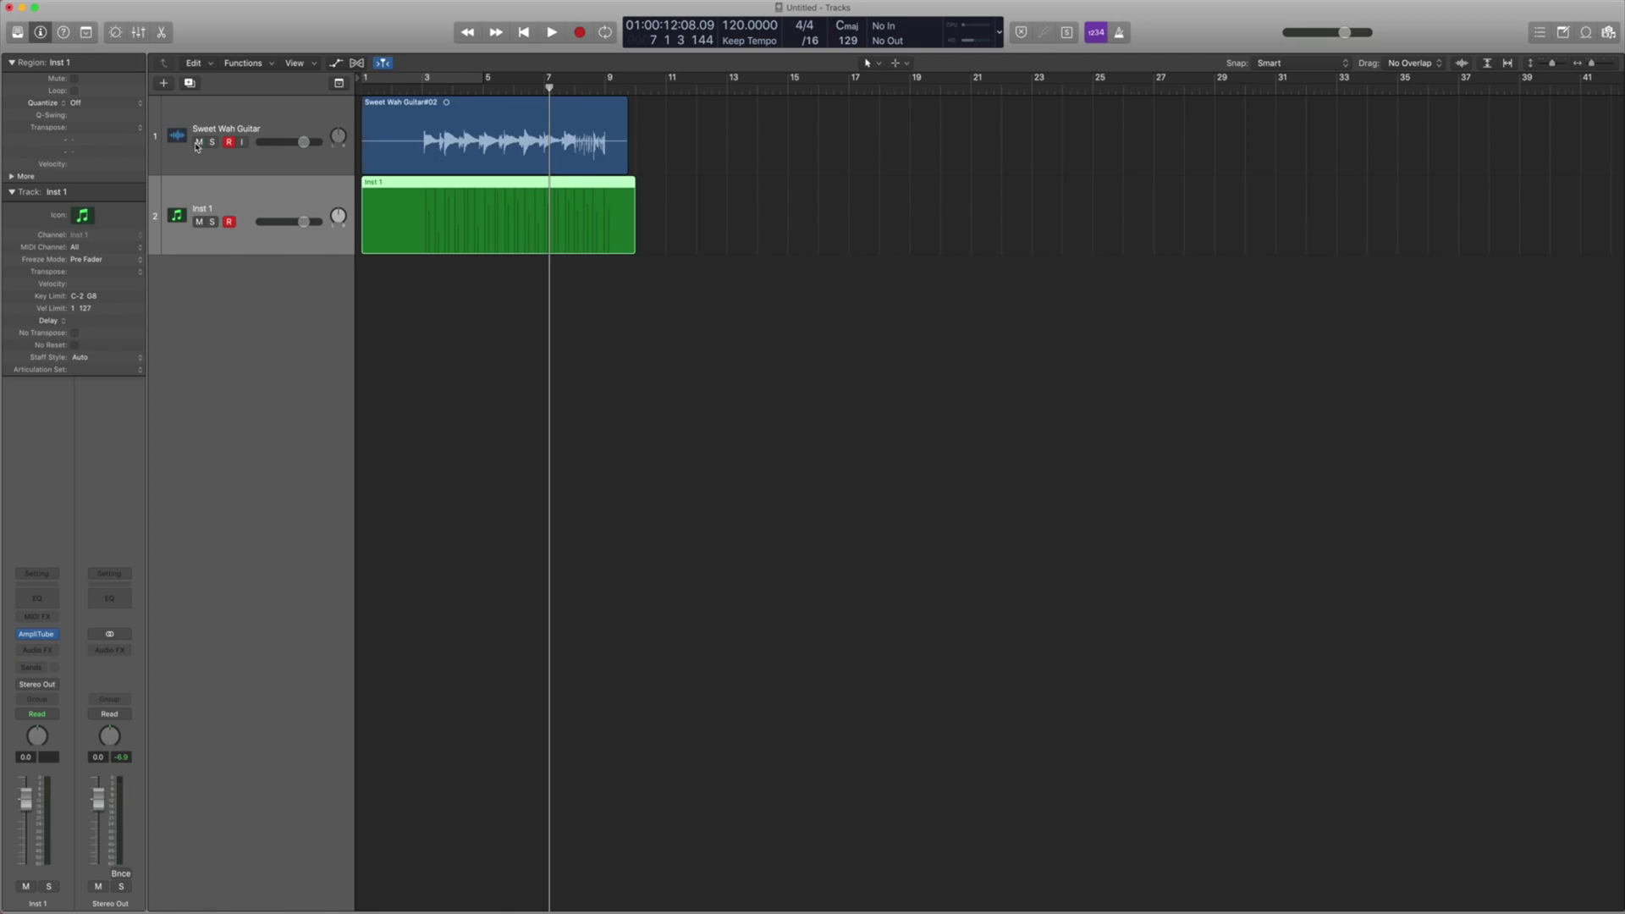
{"action": "left_click", "coordinate": [198, 142]}
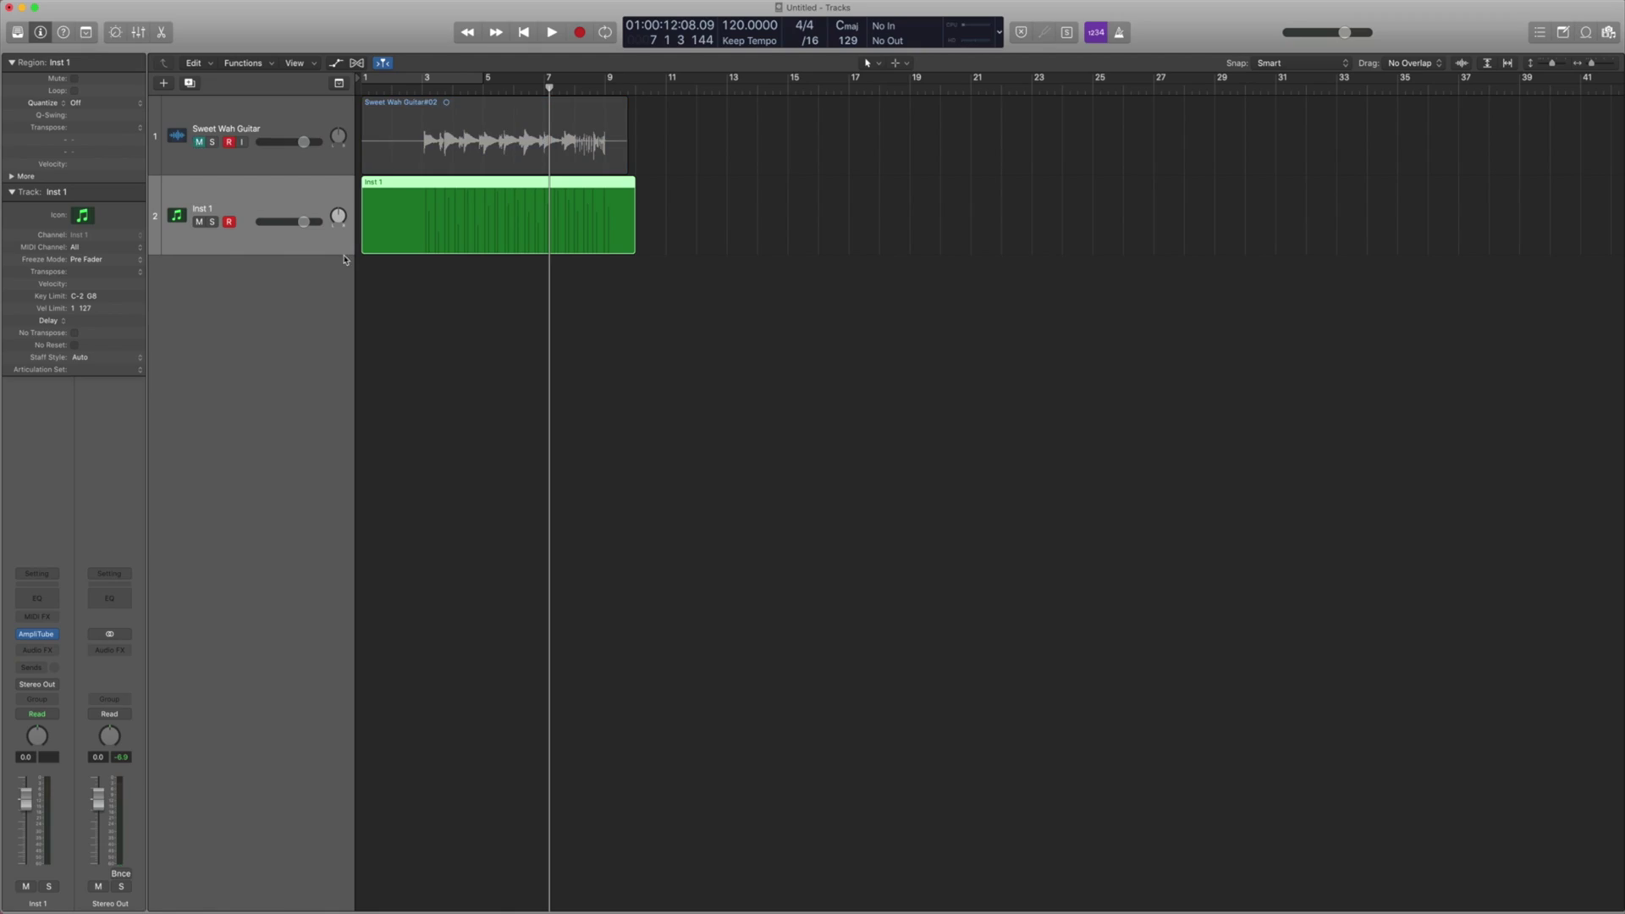
Step: Reopen AmpliTube on the Inst 1 track and move its window up so the whole plug-in is in view
{"action": "mouse_move", "coordinate": [35, 639]}
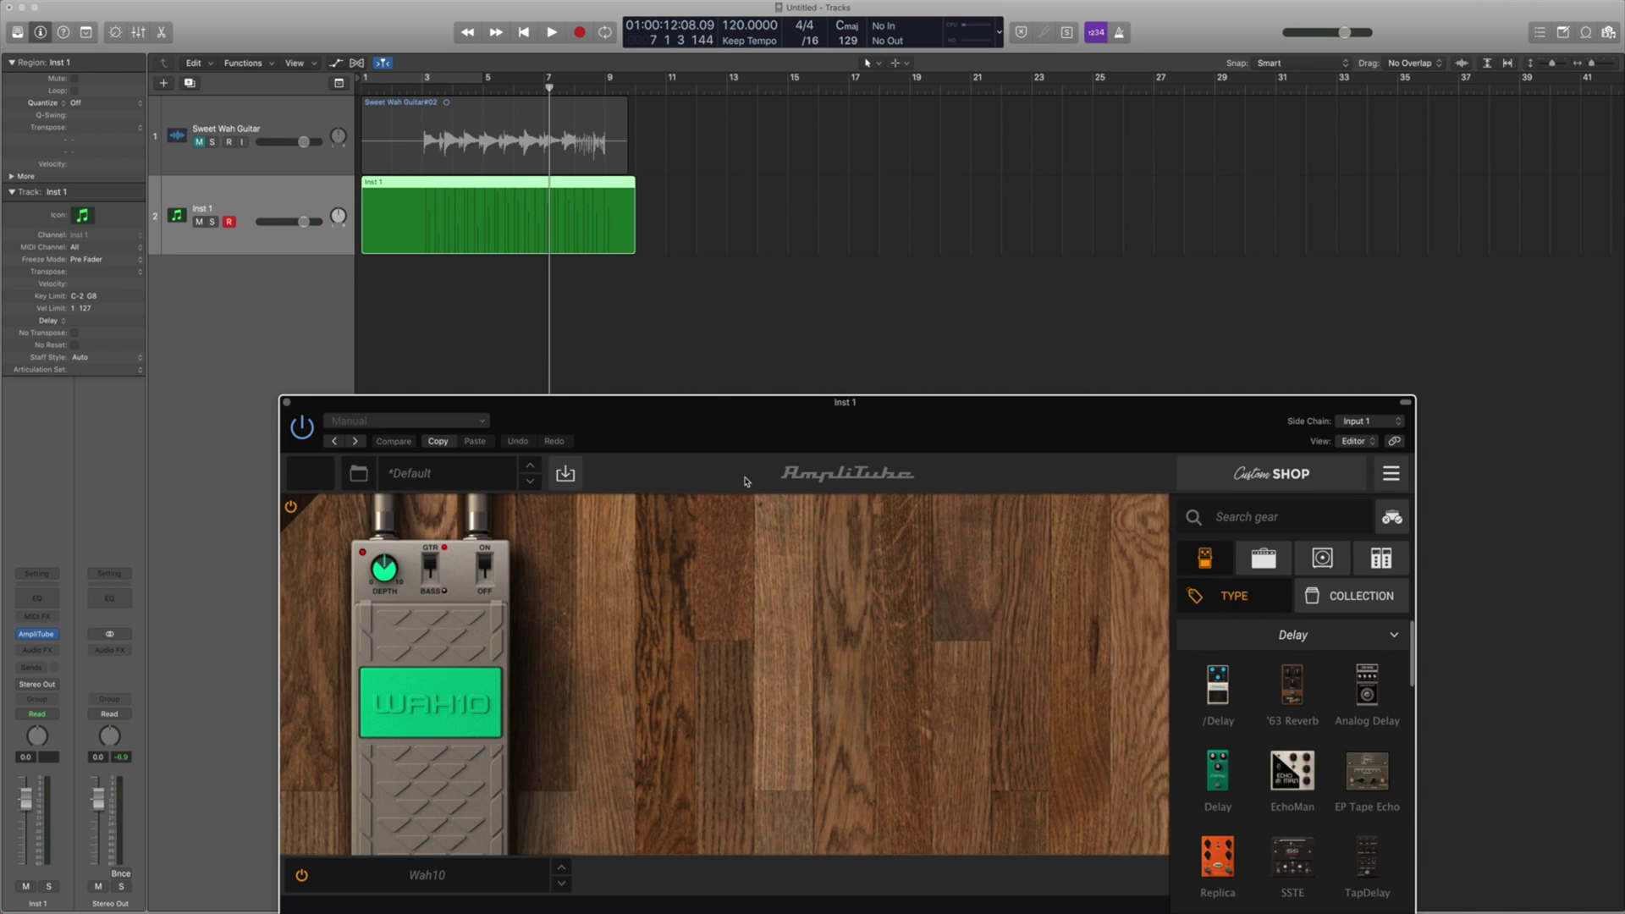
{"action": "left_click_drag", "start_coordinate": [705, 412], "coordinate": [715, 110]}
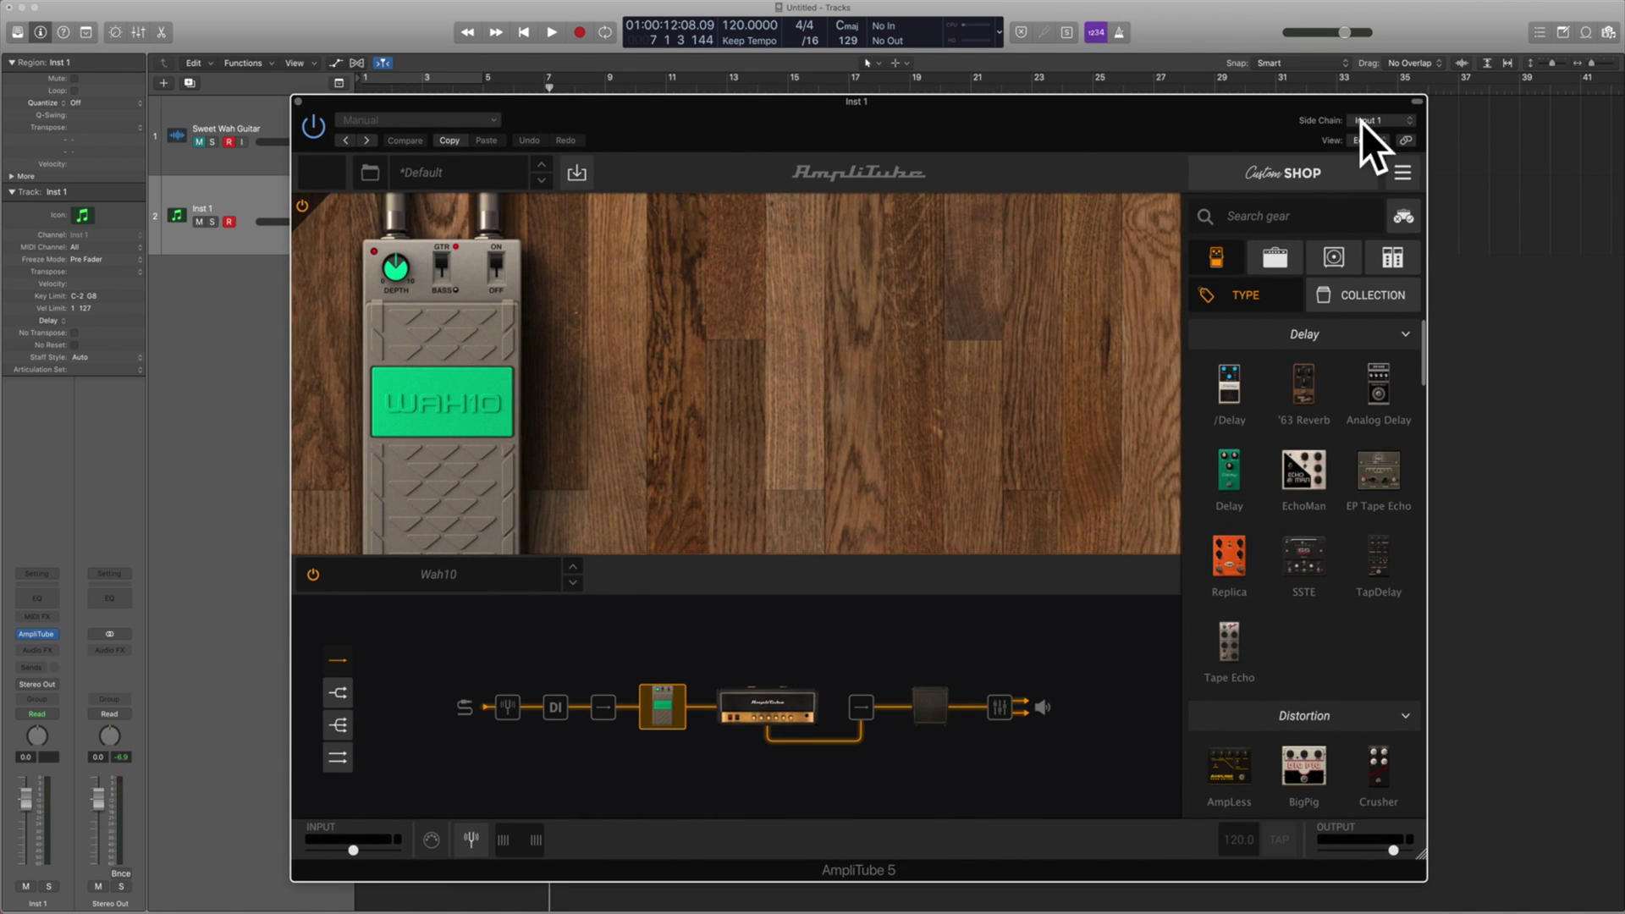